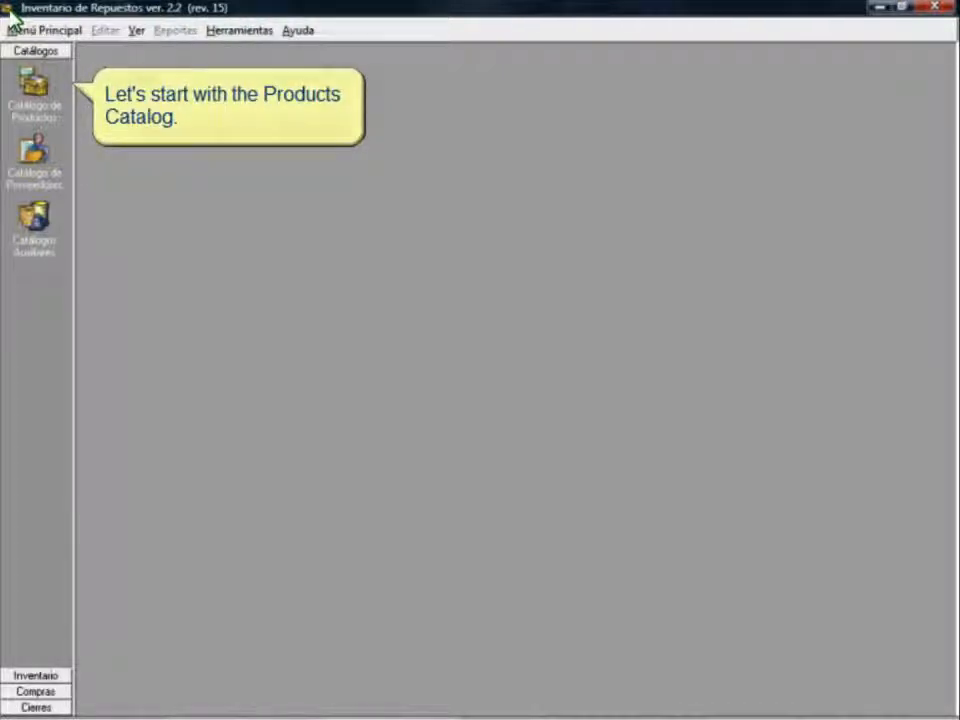
Step: Open the Products Catalog and select the BUJ-358 BUJIA PARA VW SEDAN spark plug
{"action": "left_click", "coordinate": [42, 92]}
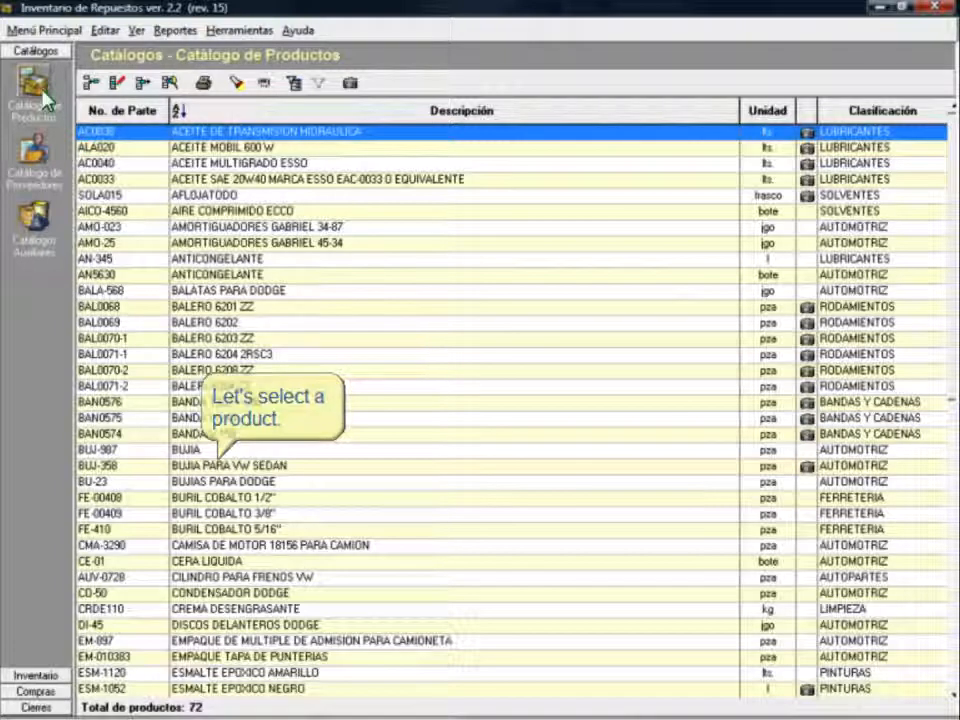
{"action": "left_click", "coordinate": [235, 466]}
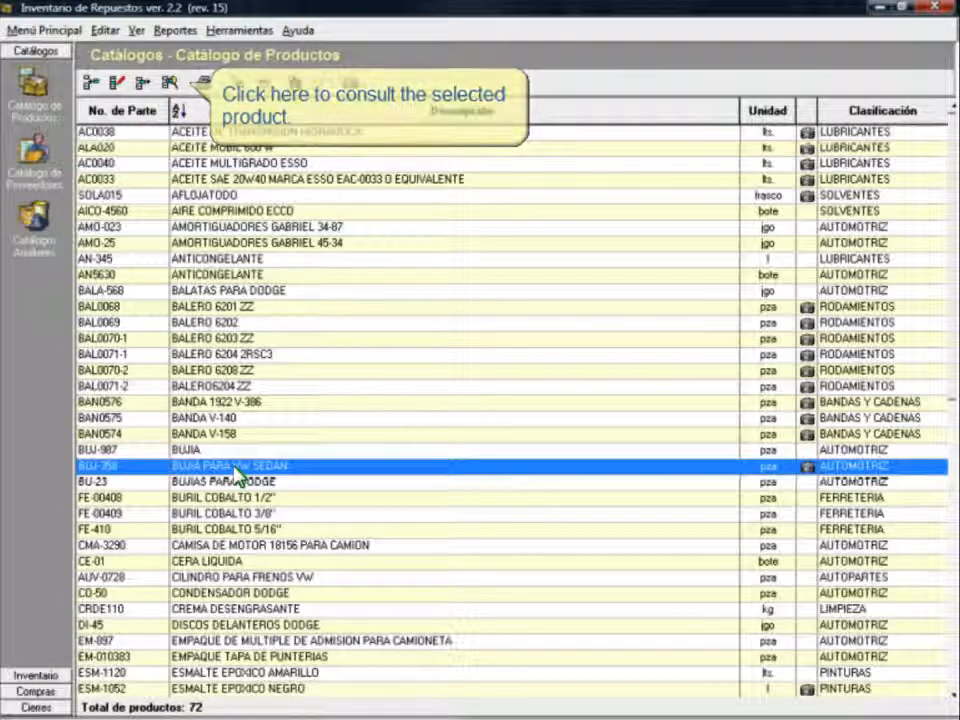
Step: Open BUJ-358's product details and scroll its Especificaciones box to the end
{"action": "left_click", "coordinate": [170, 83]}
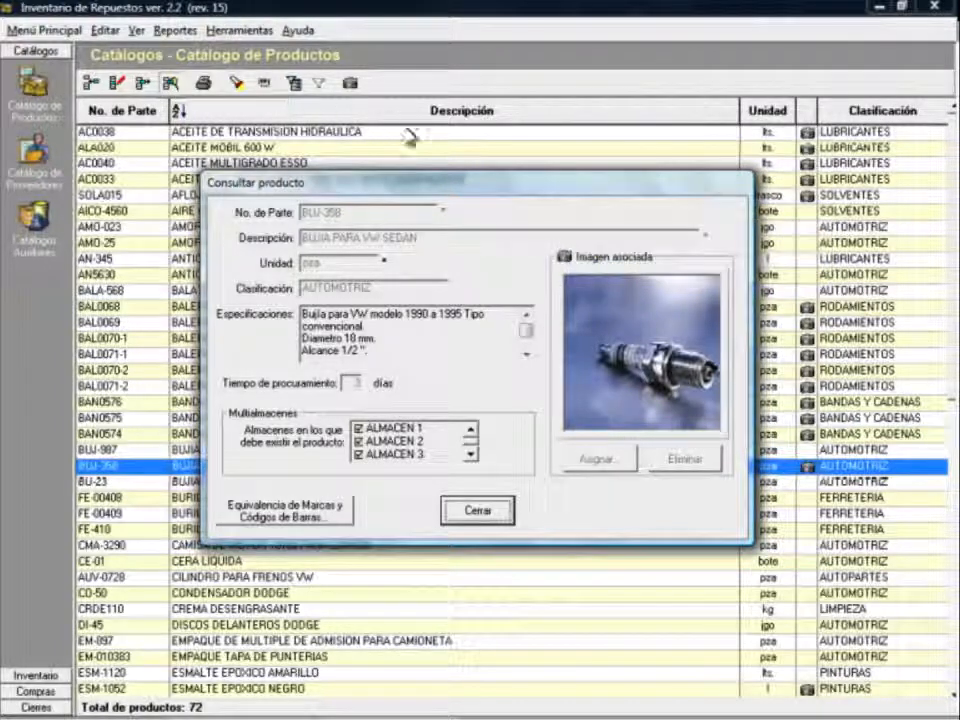
{"action": "left_click", "coordinate": [528, 344]}
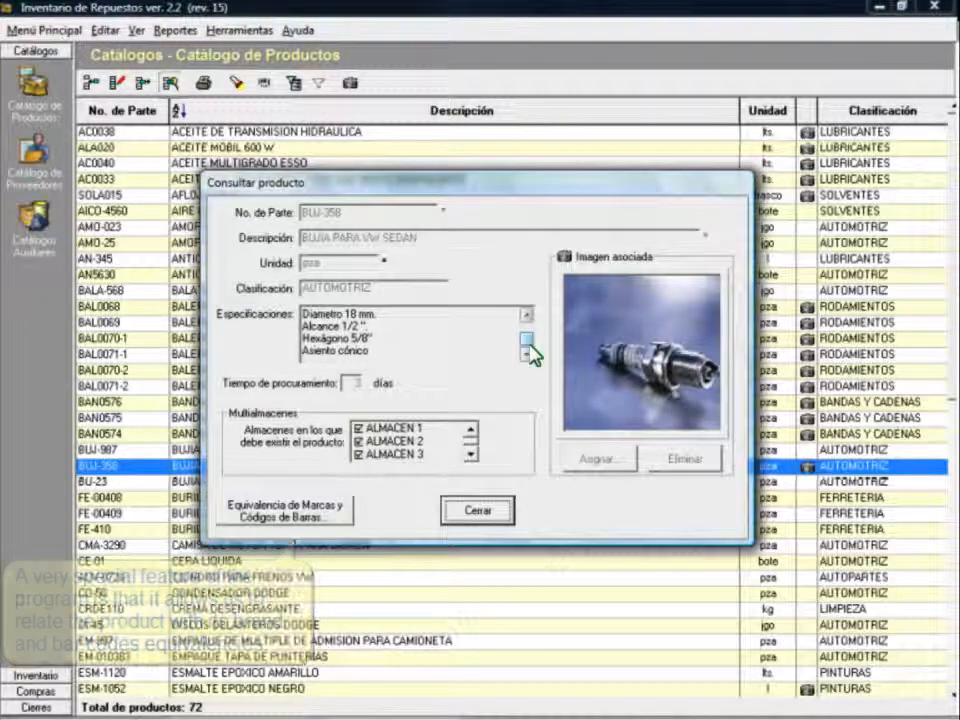
{"action": "left_click", "coordinate": [296, 516]}
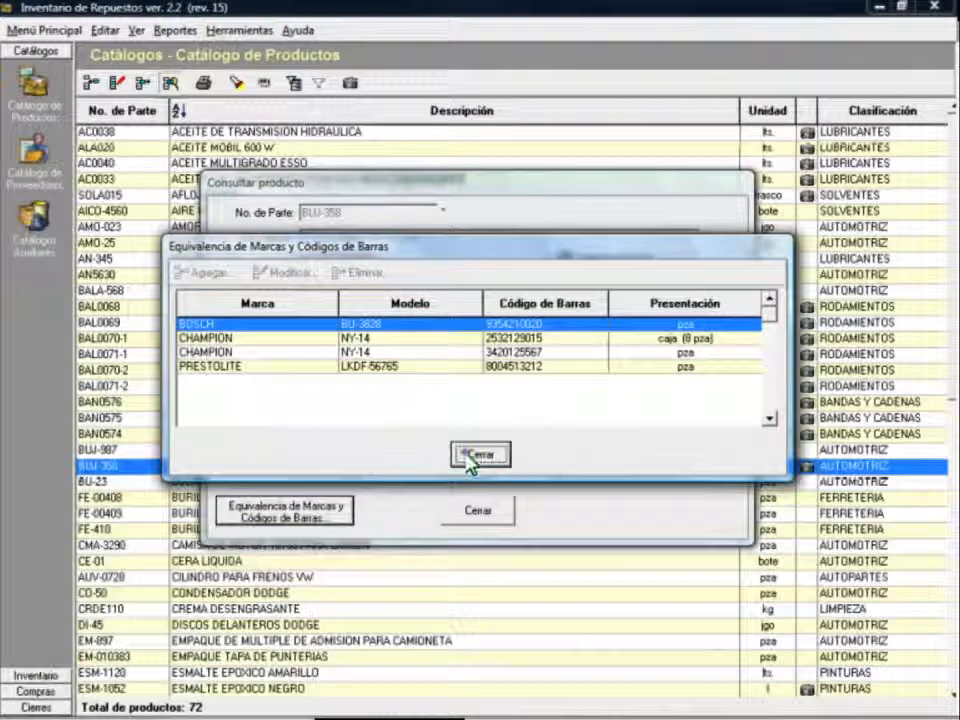
{"action": "left_click", "coordinate": [470, 457]}
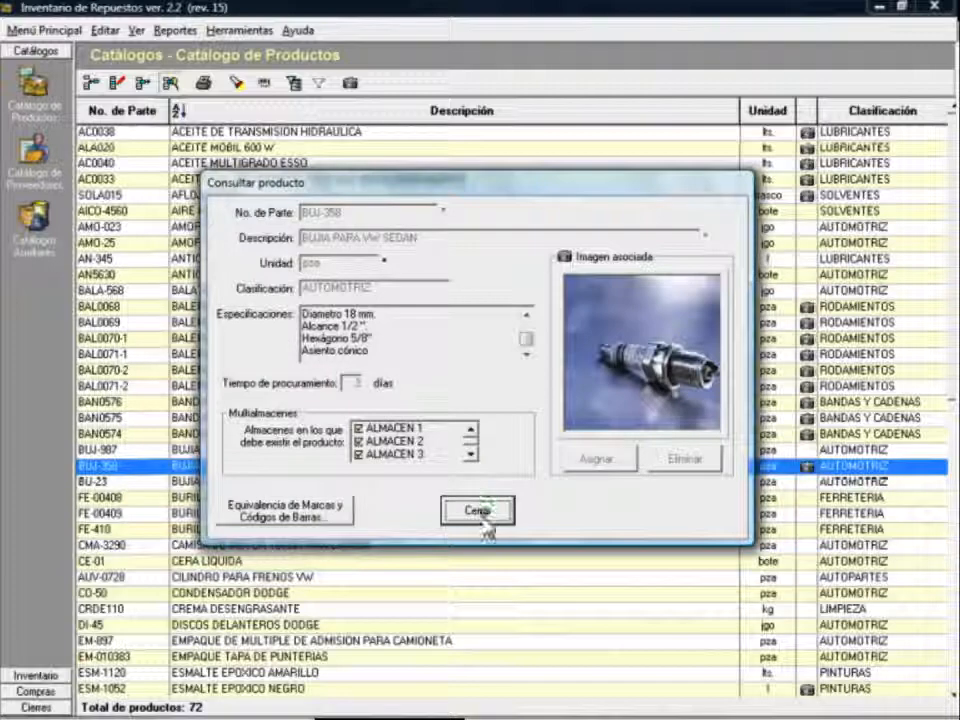
Step: Close the BUJ-358 details and sort the catalogue by Clasificación, No. de Parte, then Descripción
{"action": "left_click", "coordinate": [477, 510]}
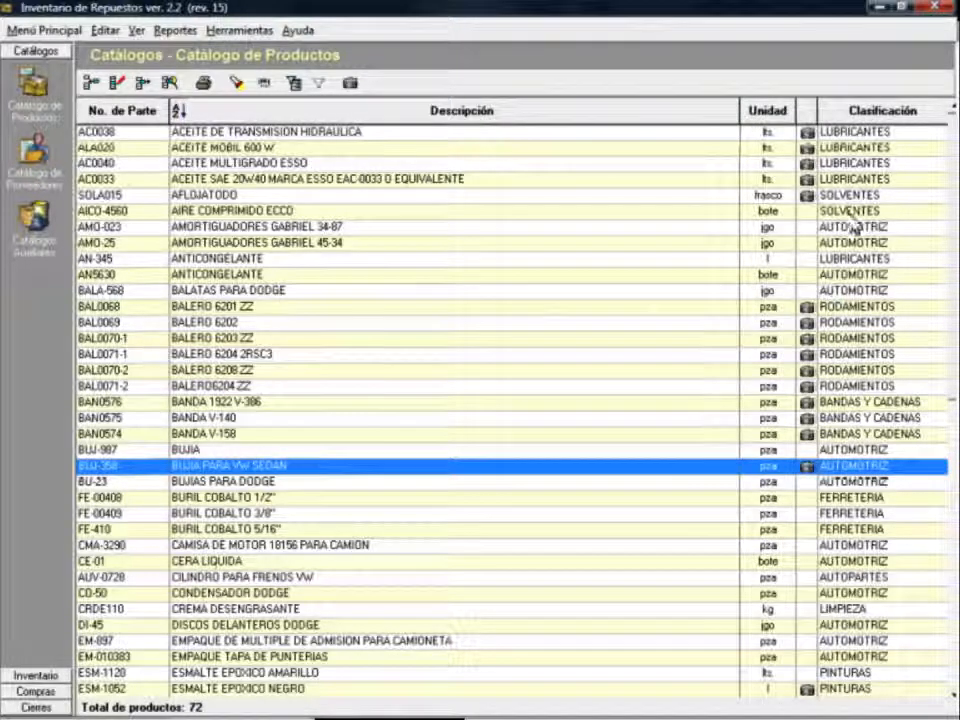
{"action": "left_click", "coordinate": [862, 110]}
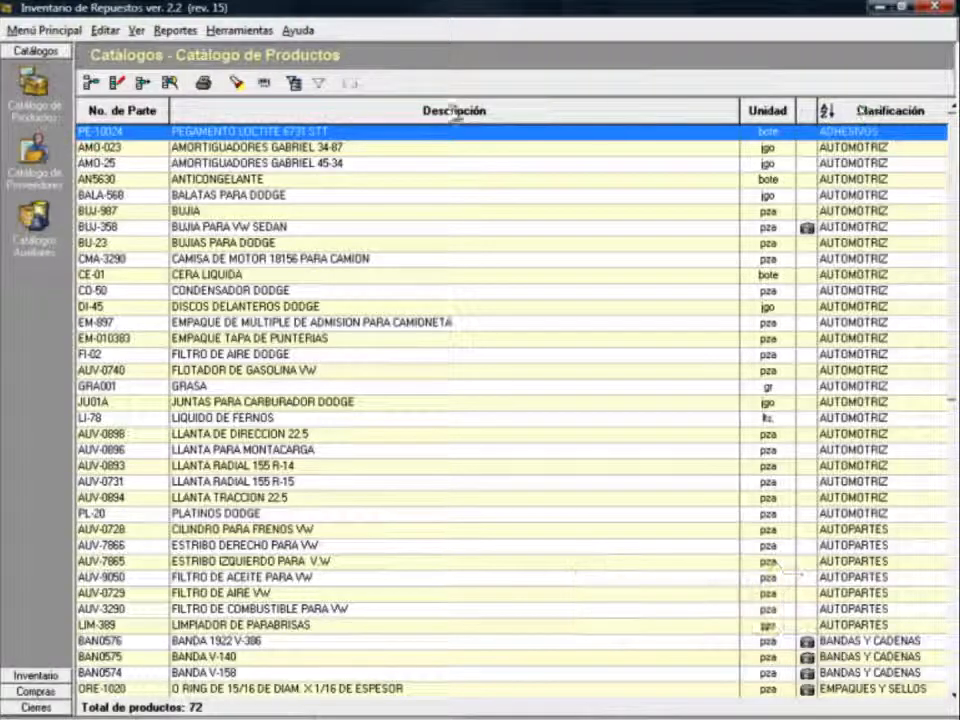
{"action": "left_click", "coordinate": [104, 113]}
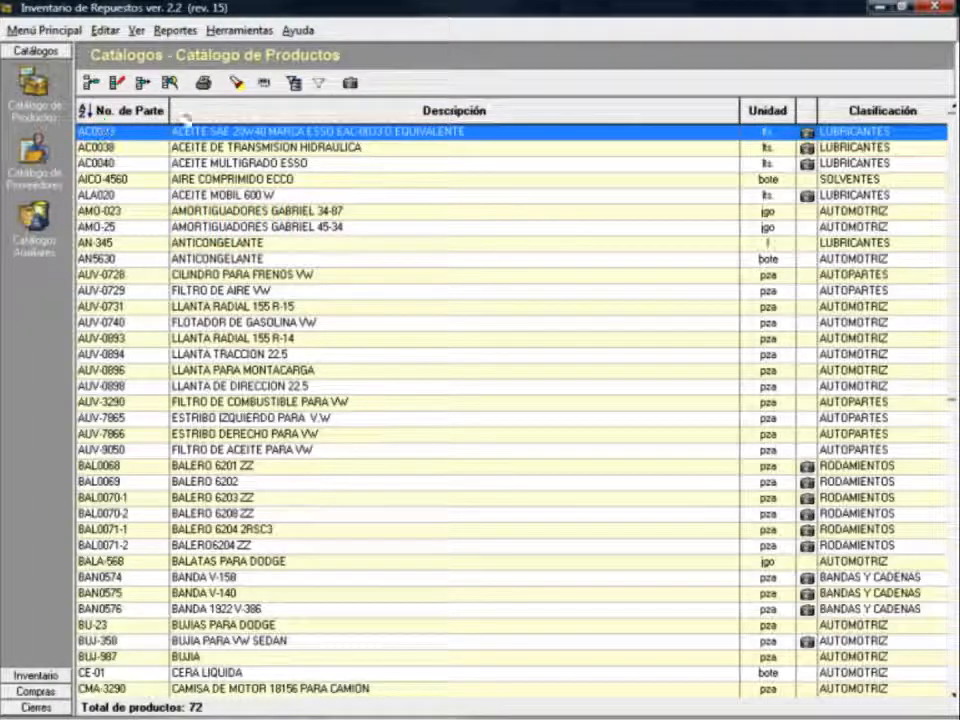
{"action": "left_click", "coordinate": [252, 116]}
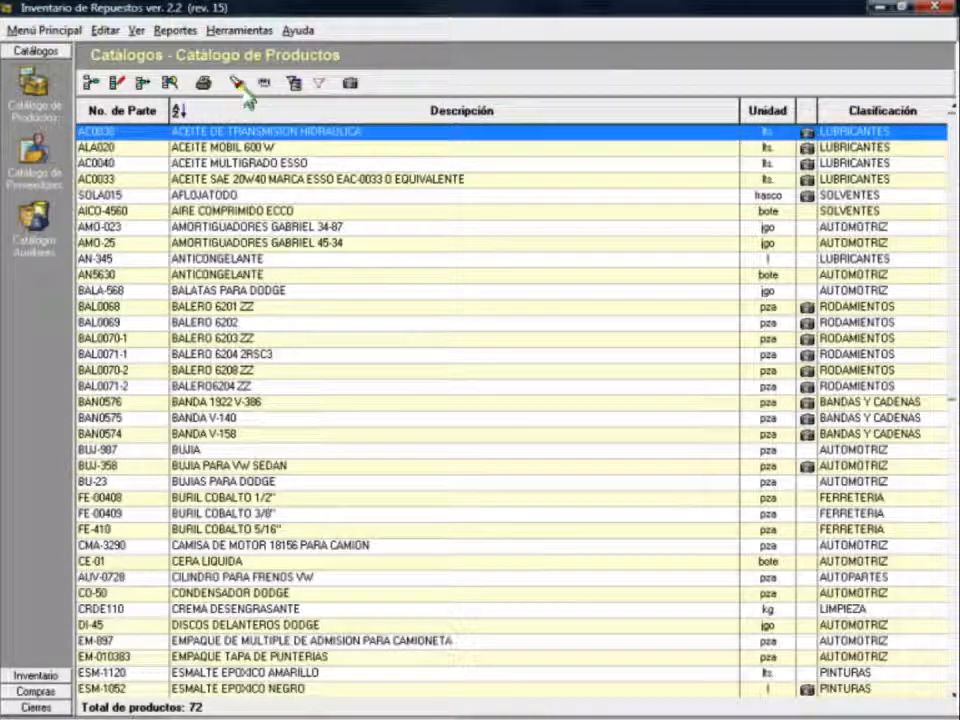
Step: Search Descripción for DODGE at any word position, landing on the BALA-568 brake pads
{"action": "left_click", "coordinate": [240, 84]}
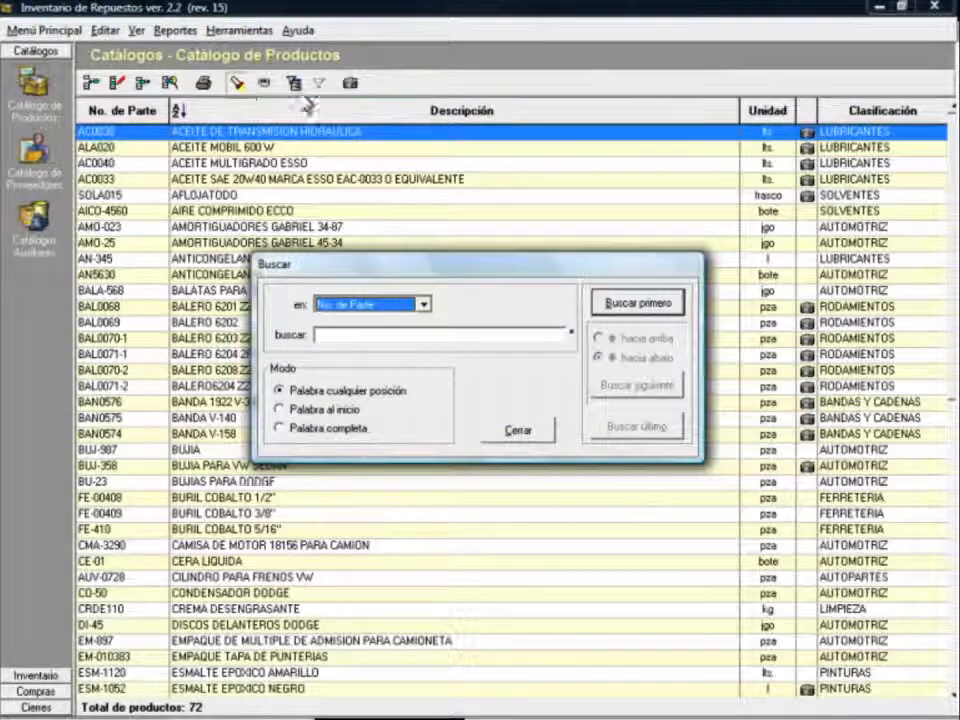
{"action": "left_click", "coordinate": [424, 304]}
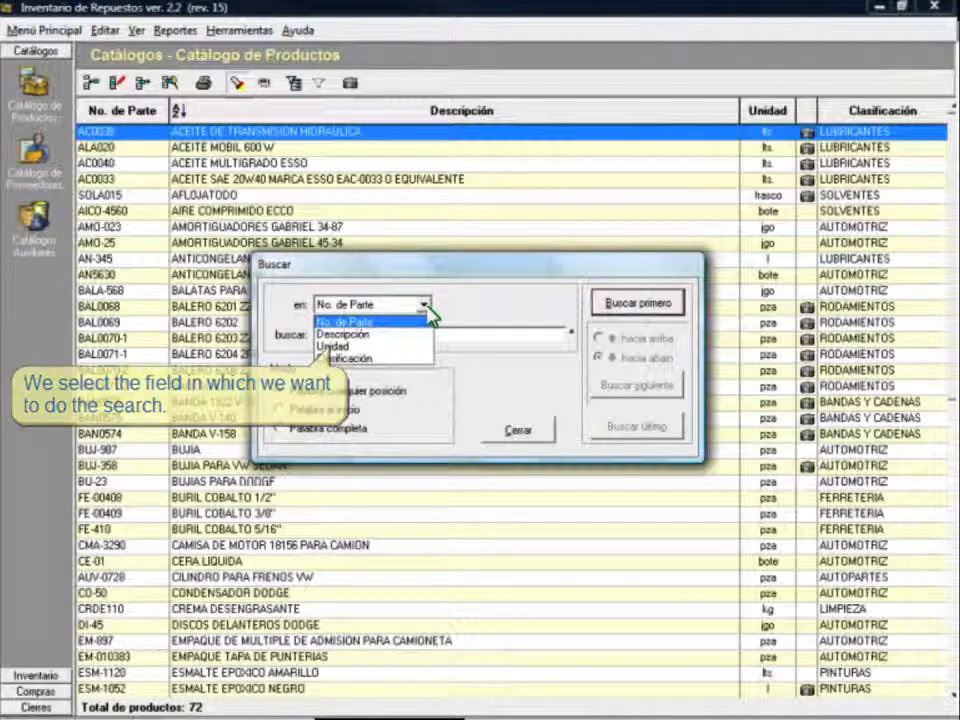
{"action": "left_click", "coordinate": [380, 334]}
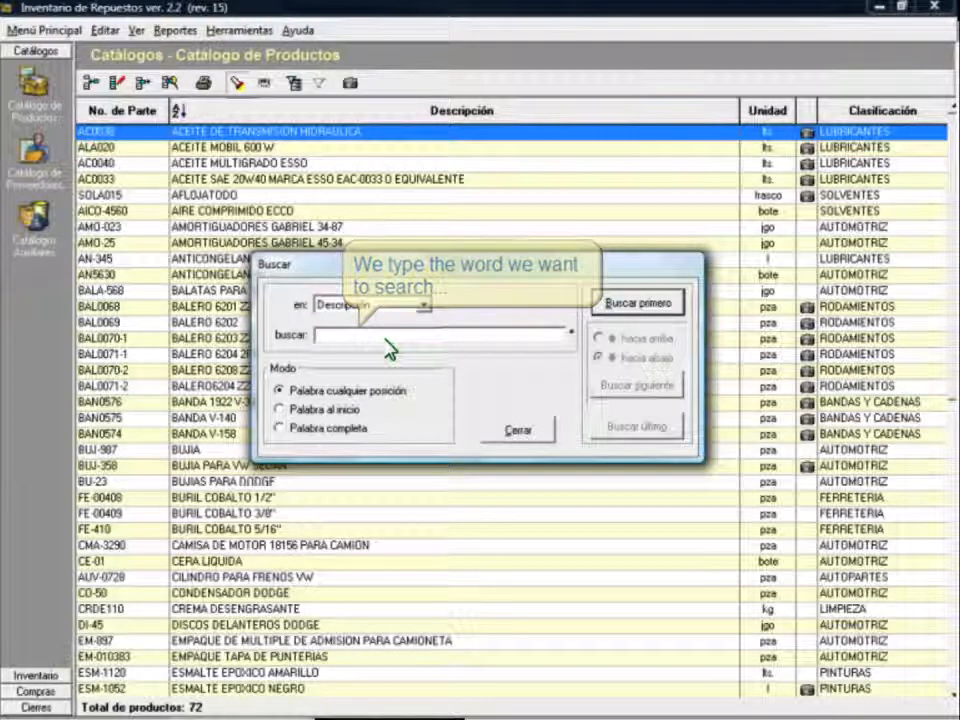
{"action": "type", "text": "DODGE"}
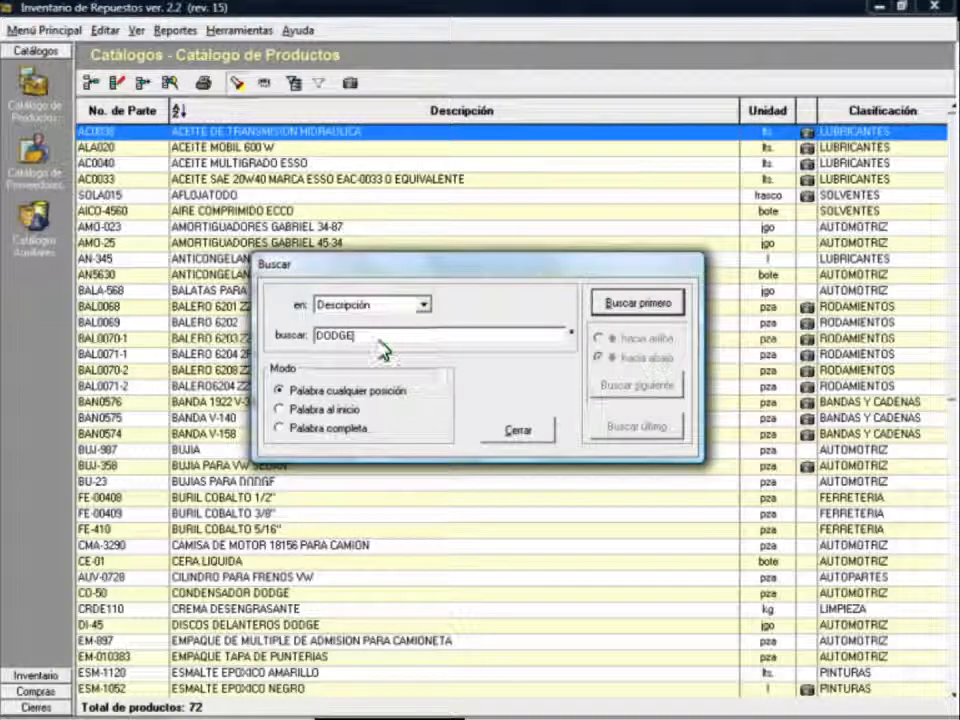
{"action": "left_click", "coordinate": [367, 396]}
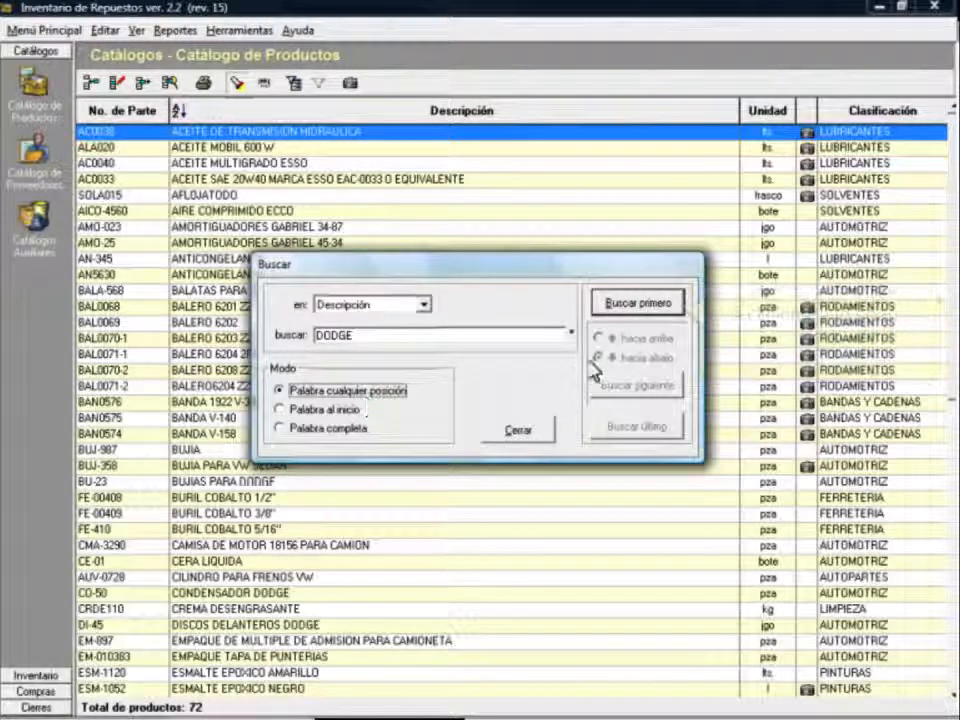
{"action": "left_click", "coordinate": [631, 304]}
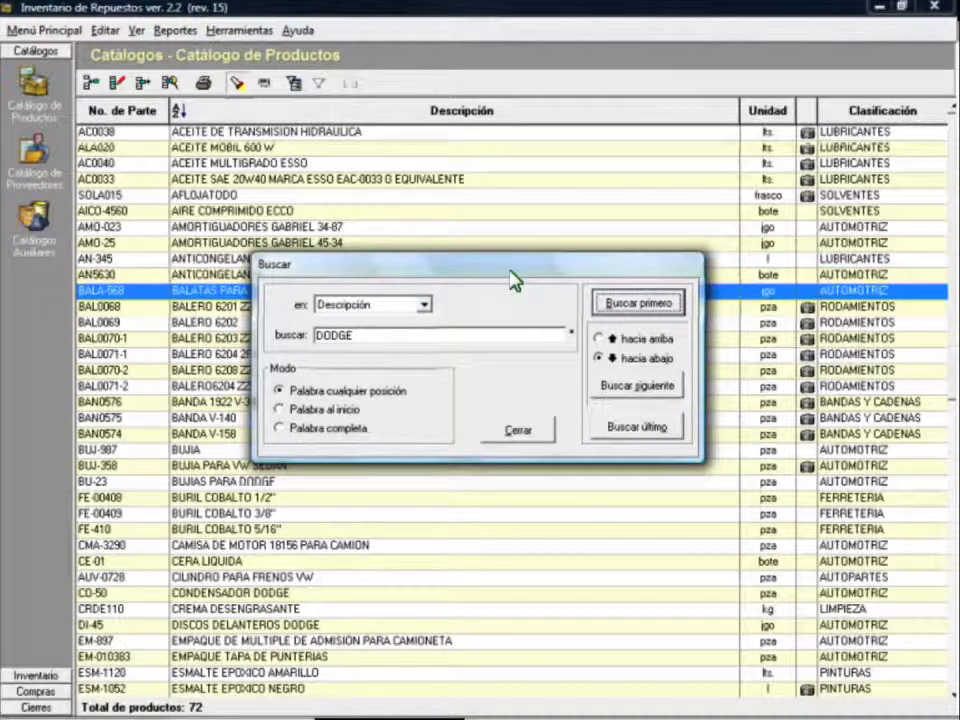
Step: Step through the next DODGE matches, BU-23 and CO-50, then close the search
{"action": "left_click_drag", "start_coordinate": [508, 270], "coordinate": [623, 349]}
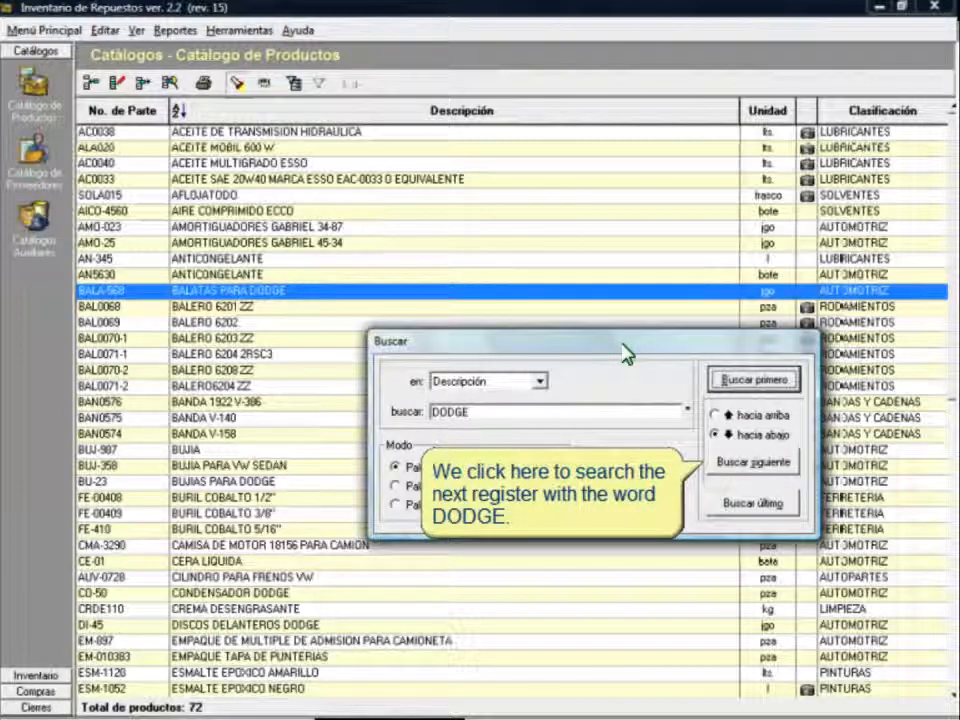
{"action": "left_click", "coordinate": [766, 465]}
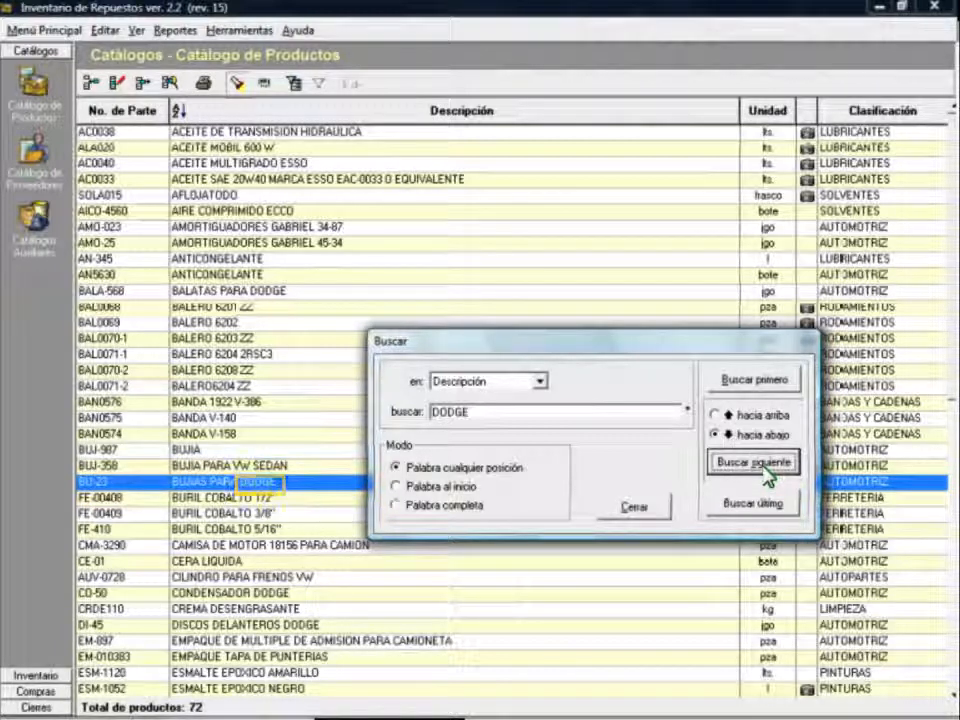
{"action": "left_click", "coordinate": [763, 466]}
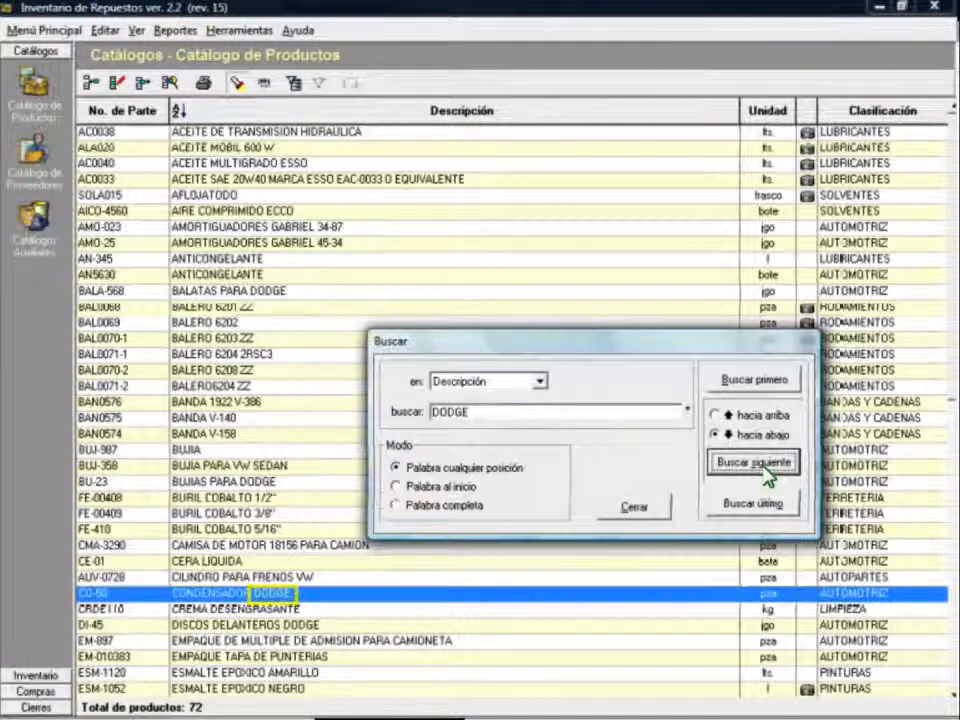
{"action": "left_click", "coordinate": [635, 509]}
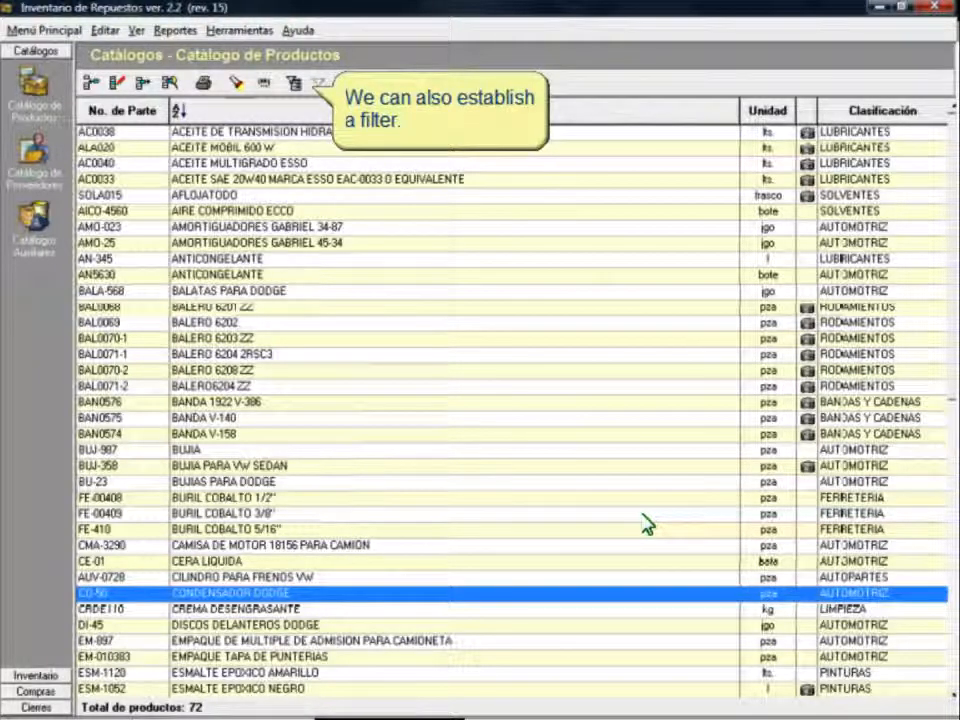
{"action": "left_click", "coordinate": [294, 85]}
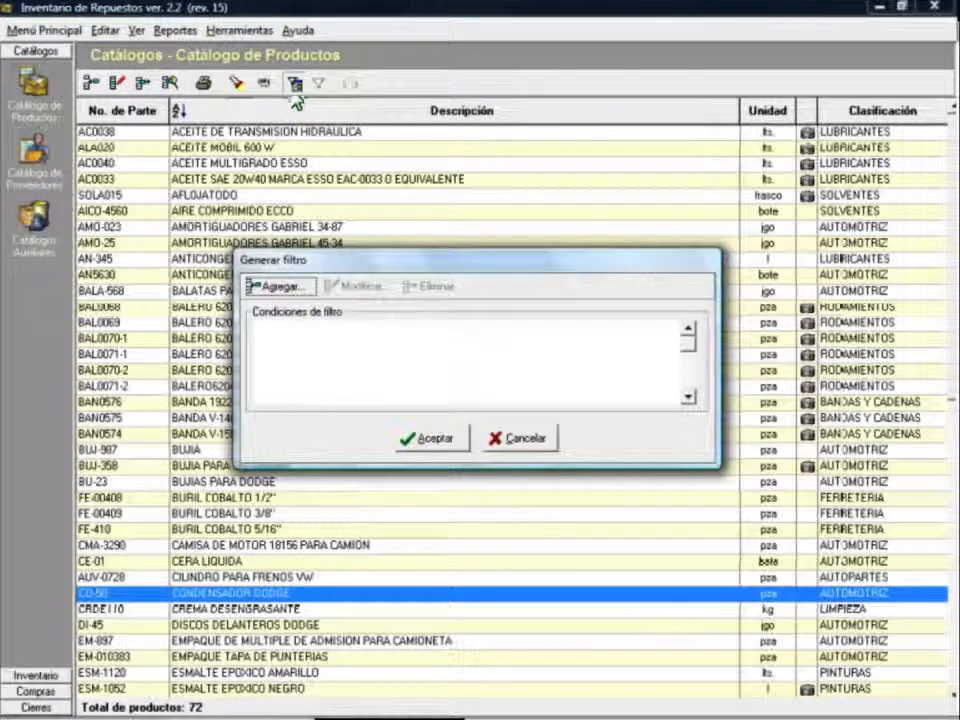
Step: Add the filter condition Descripción contenga DODGE
{"action": "left_click", "coordinate": [280, 287]}
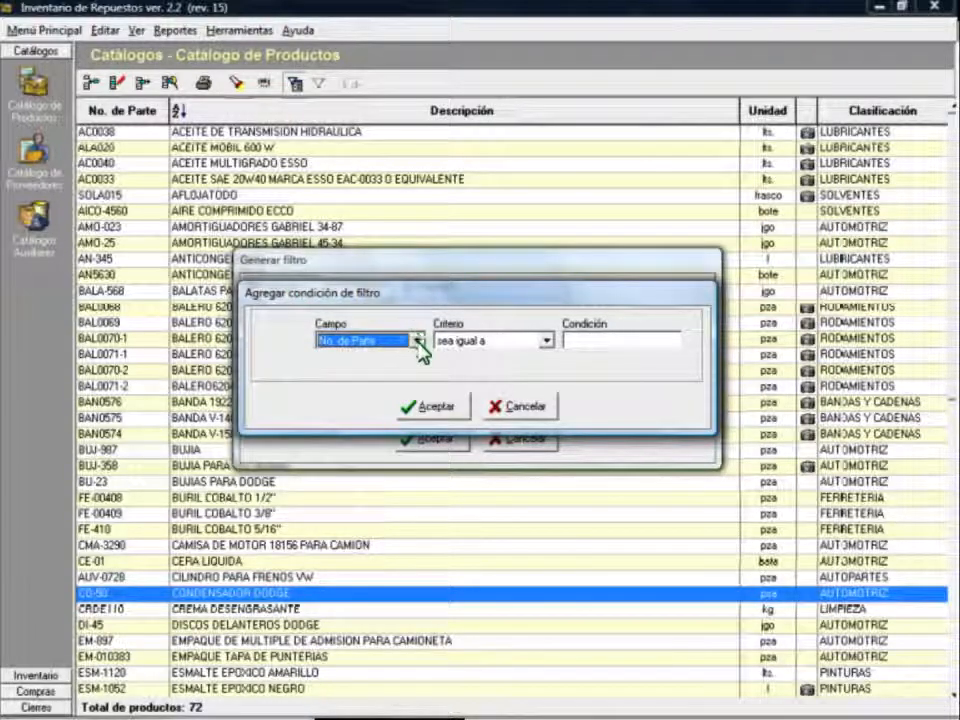
{"action": "left_click", "coordinate": [416, 340]}
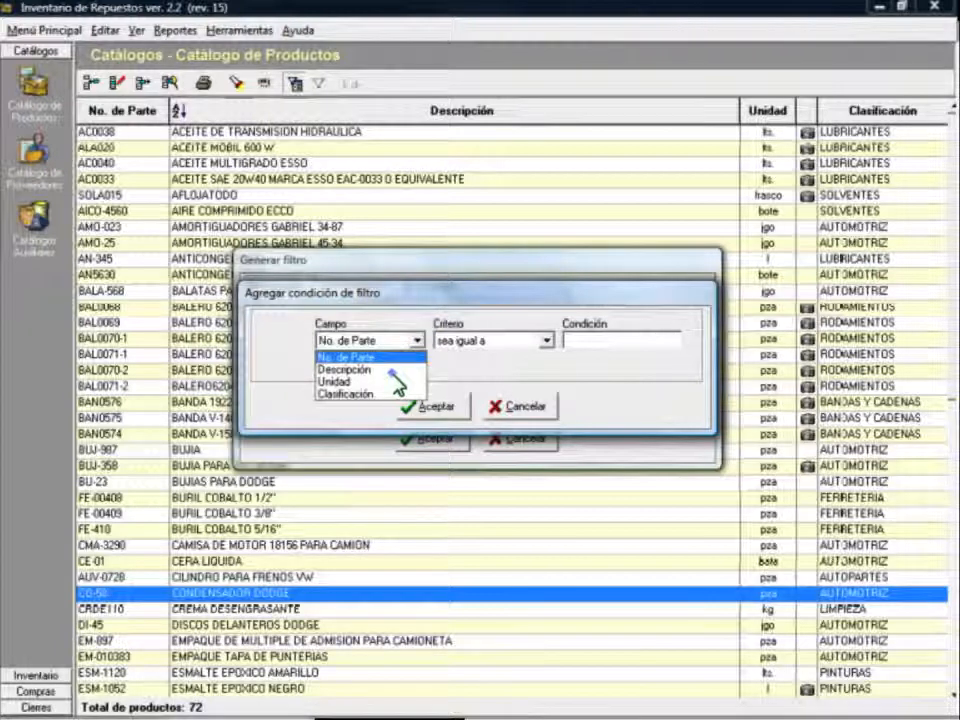
{"action": "left_click", "coordinate": [380, 369]}
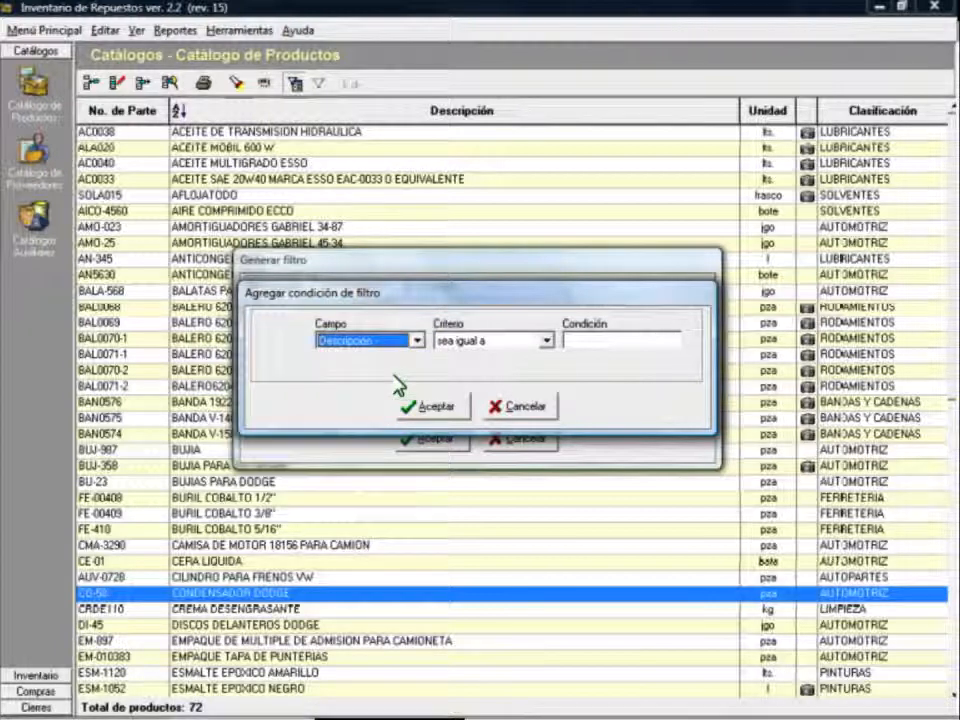
{"action": "left_click", "coordinate": [548, 343]}
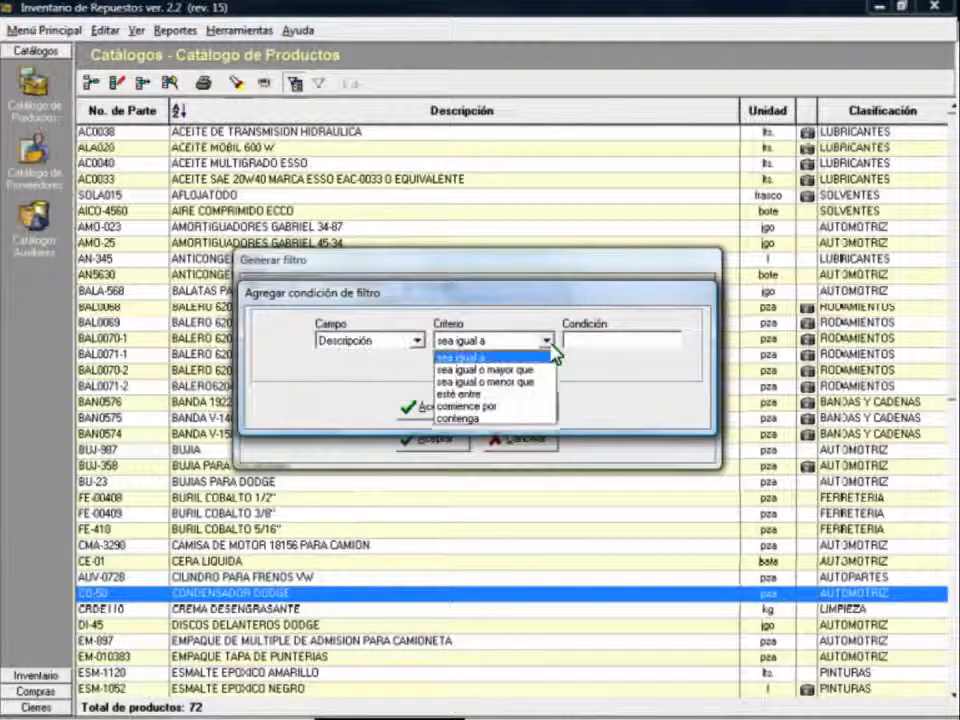
{"action": "left_click", "coordinate": [488, 419]}
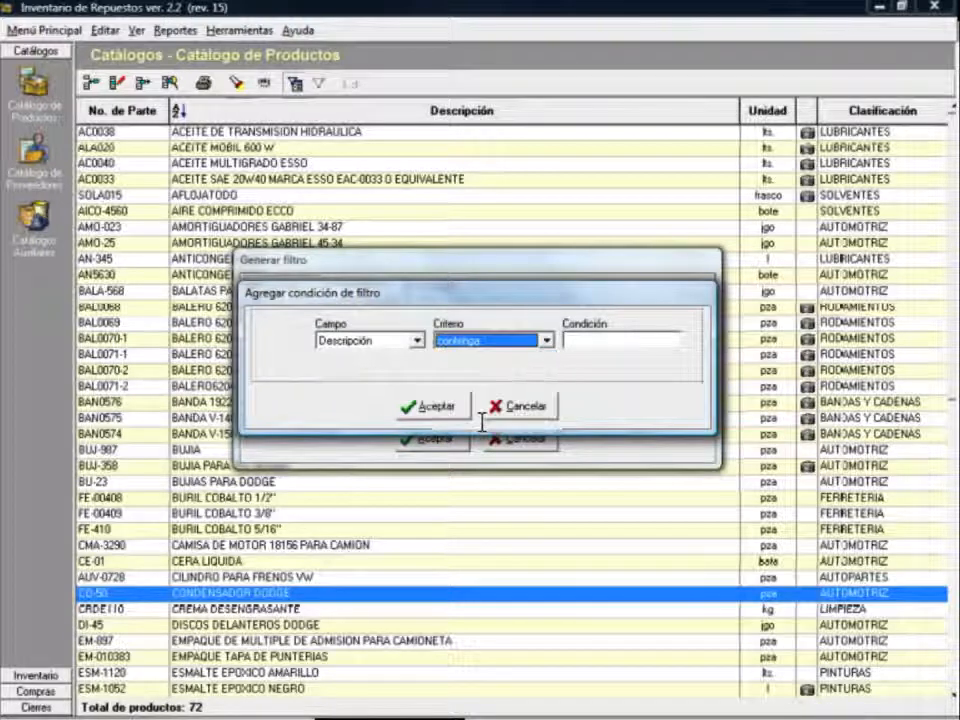
{"action": "left_click", "coordinate": [585, 343]}
{"action": "type", "text": "DOD"}
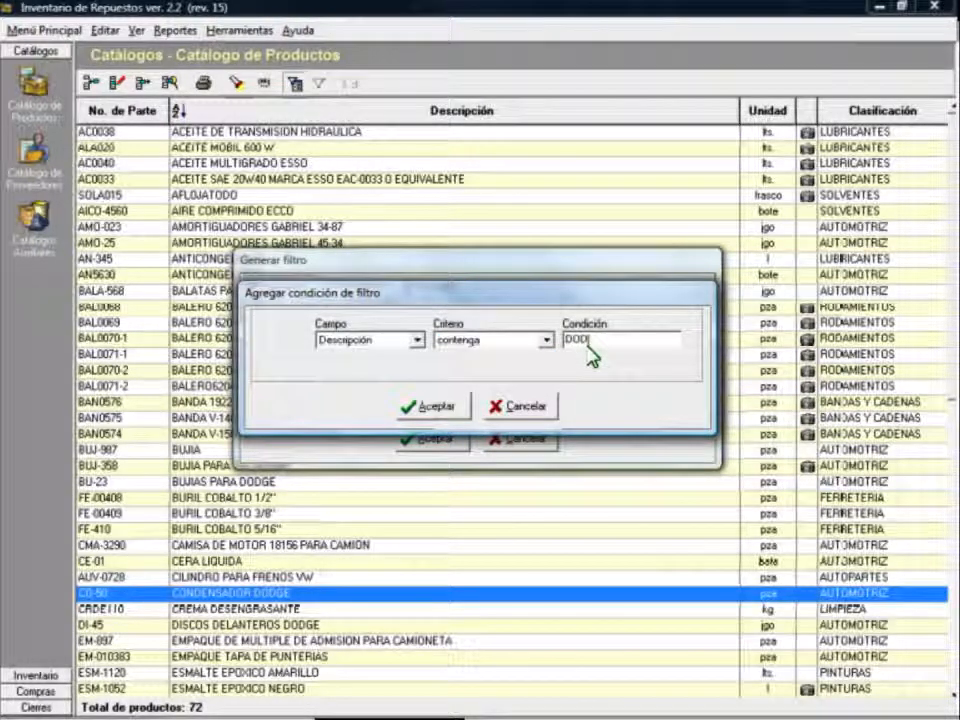
{"action": "type", "text": "GE"}
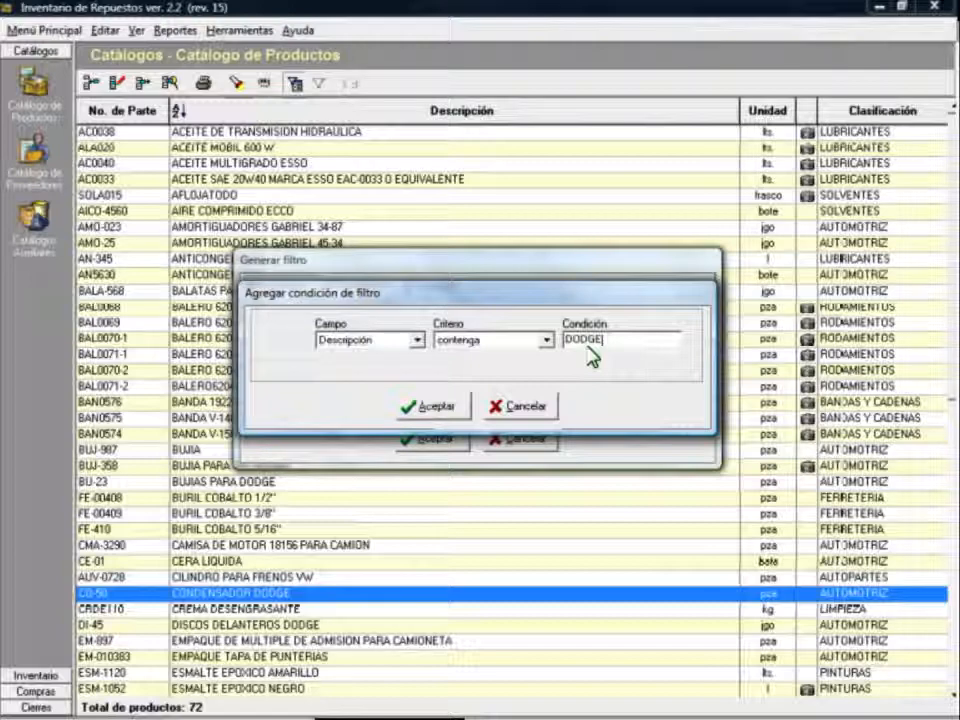
{"action": "left_click", "coordinate": [455, 404]}
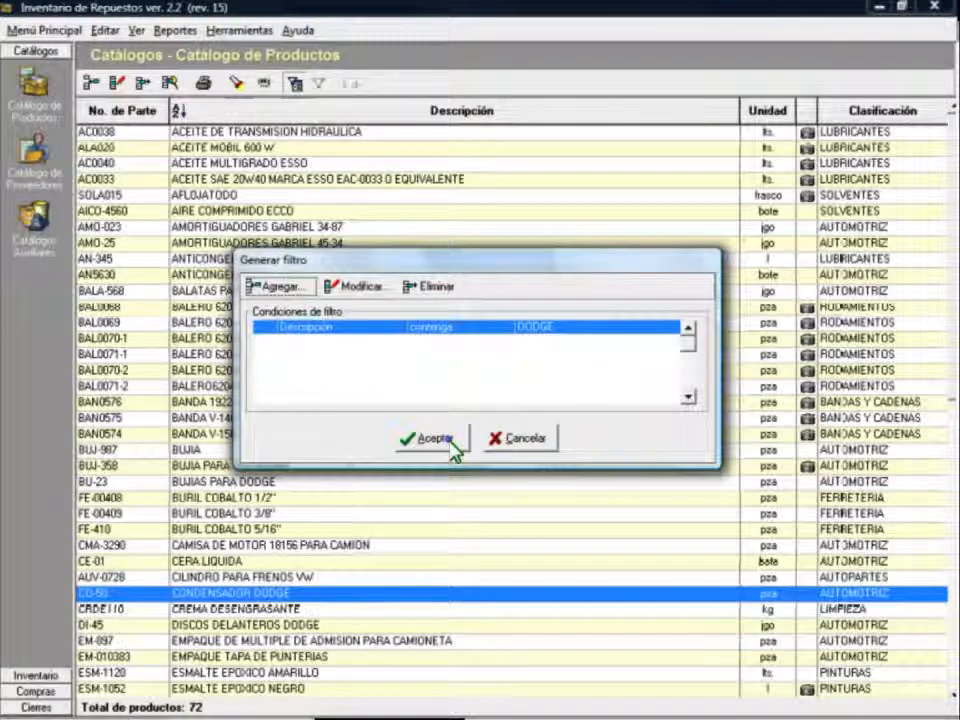
Step: Apply the DODGE filter to show seven products, then remove it to restore all 72
{"action": "left_click", "coordinate": [455, 438]}
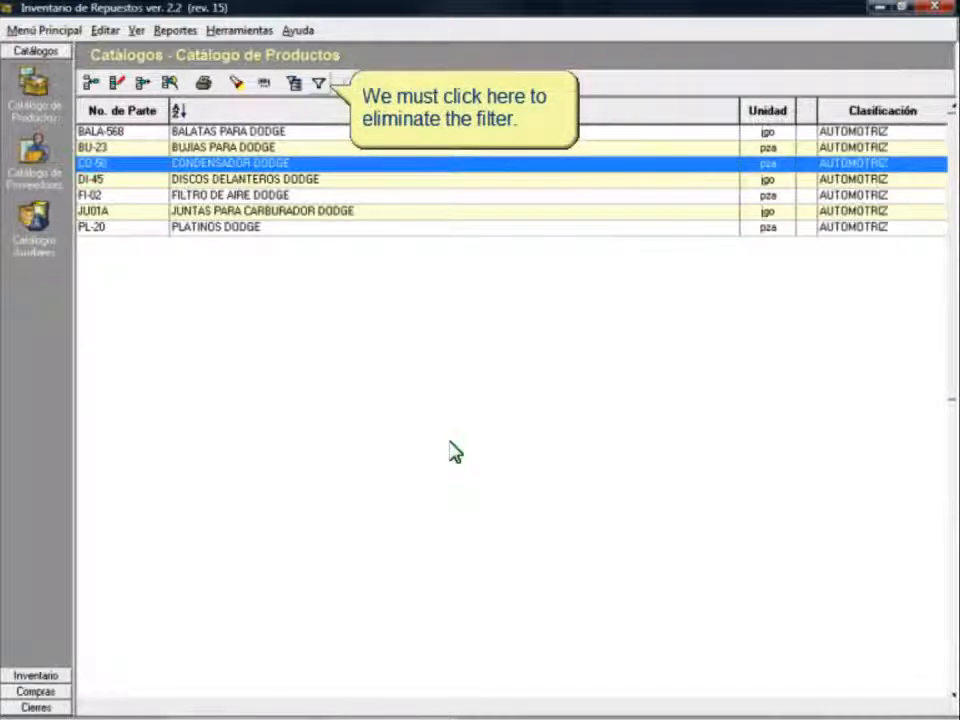
{"action": "left_click", "coordinate": [318, 84]}
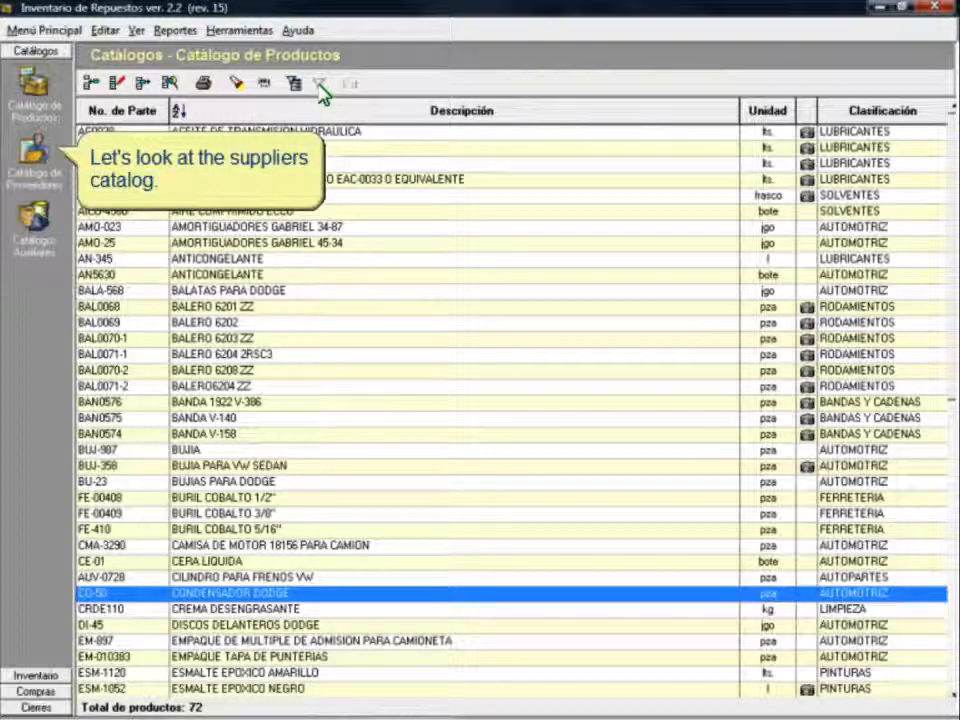
{"action": "left_click", "coordinate": [35, 150]}
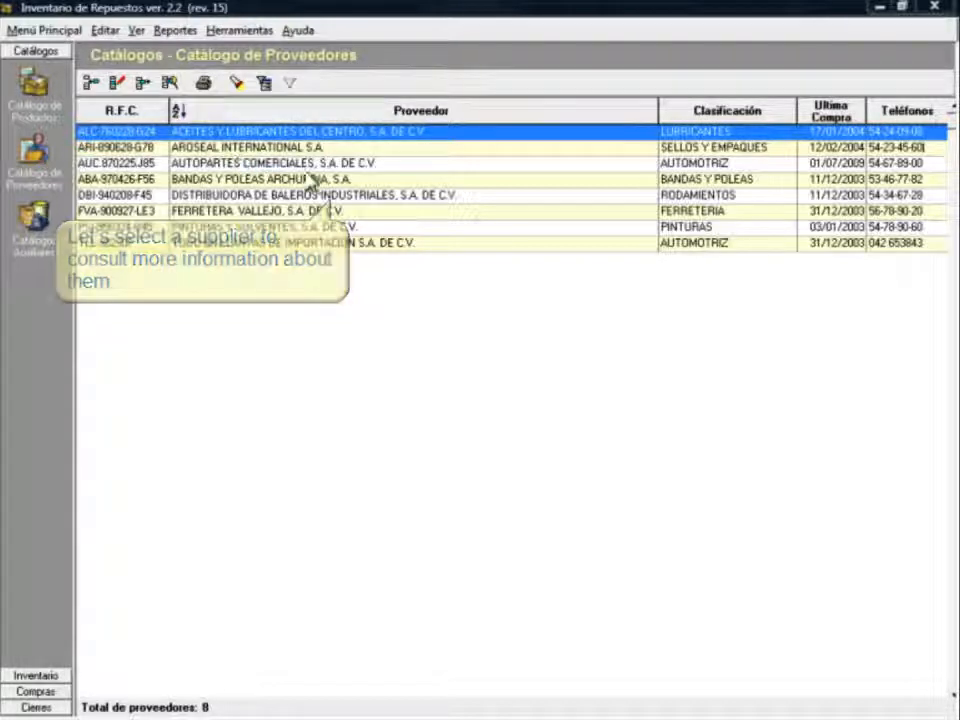
{"action": "left_click", "coordinate": [334, 195]}
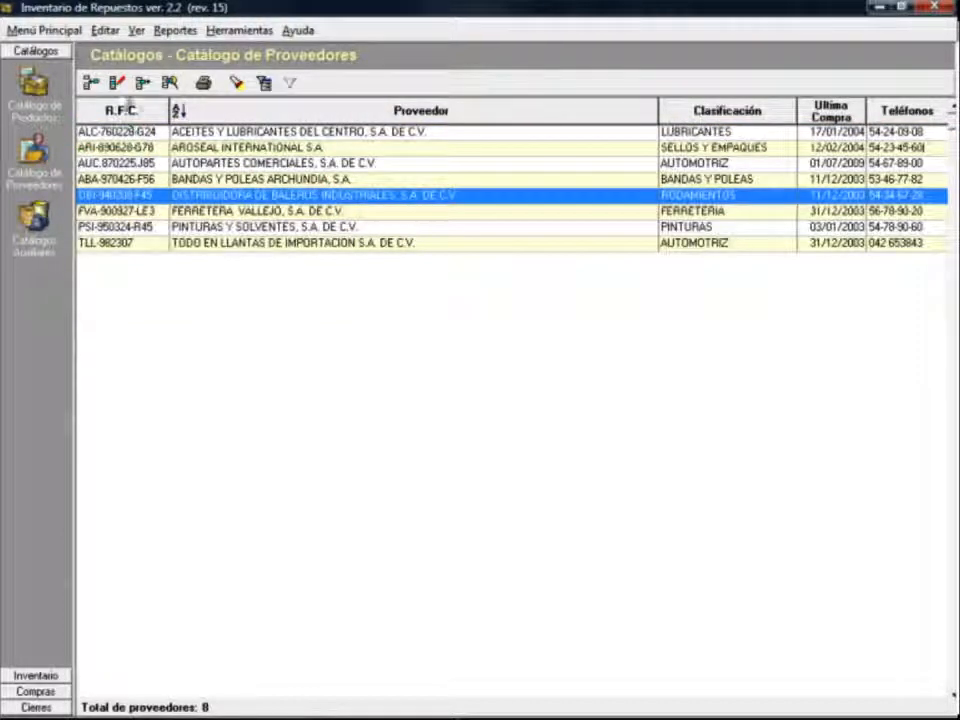
{"action": "left_click", "coordinate": [118, 84]}
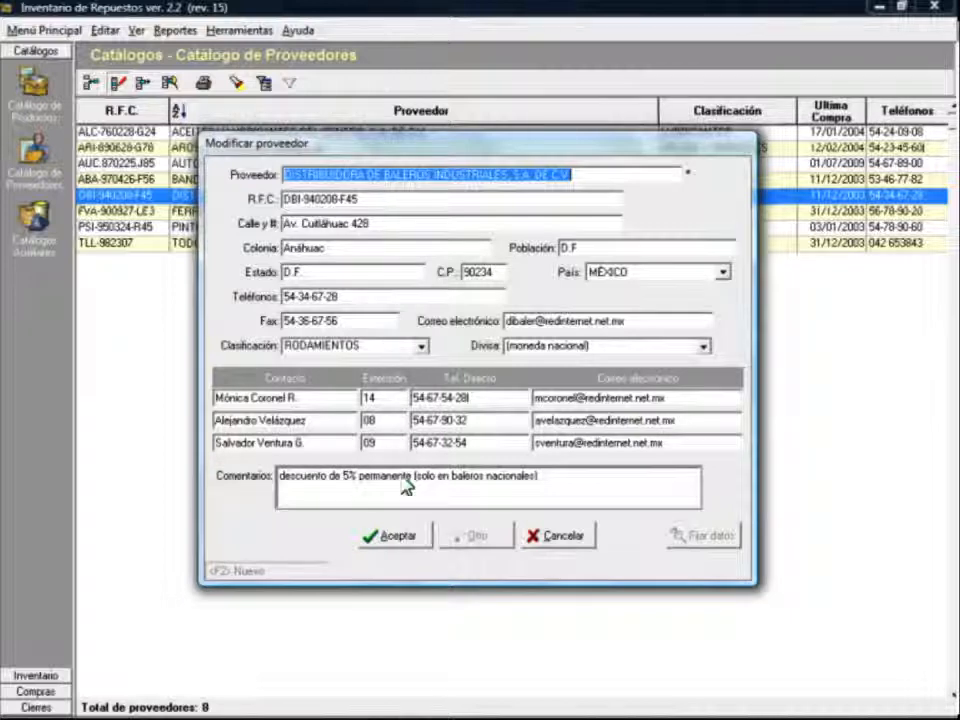
{"action": "left_click", "coordinate": [392, 538]}
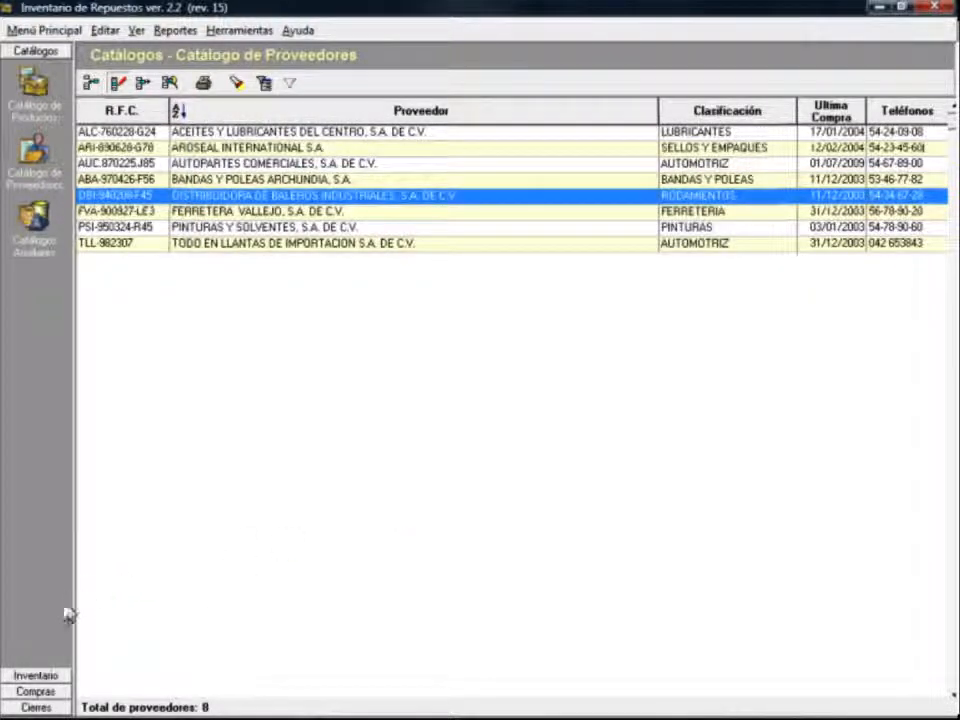
Step: Open the Existencias y Valuación report for ALMACEN 1: 63 products worth $2,777,087.32
{"action": "left_click", "coordinate": [34, 675]}
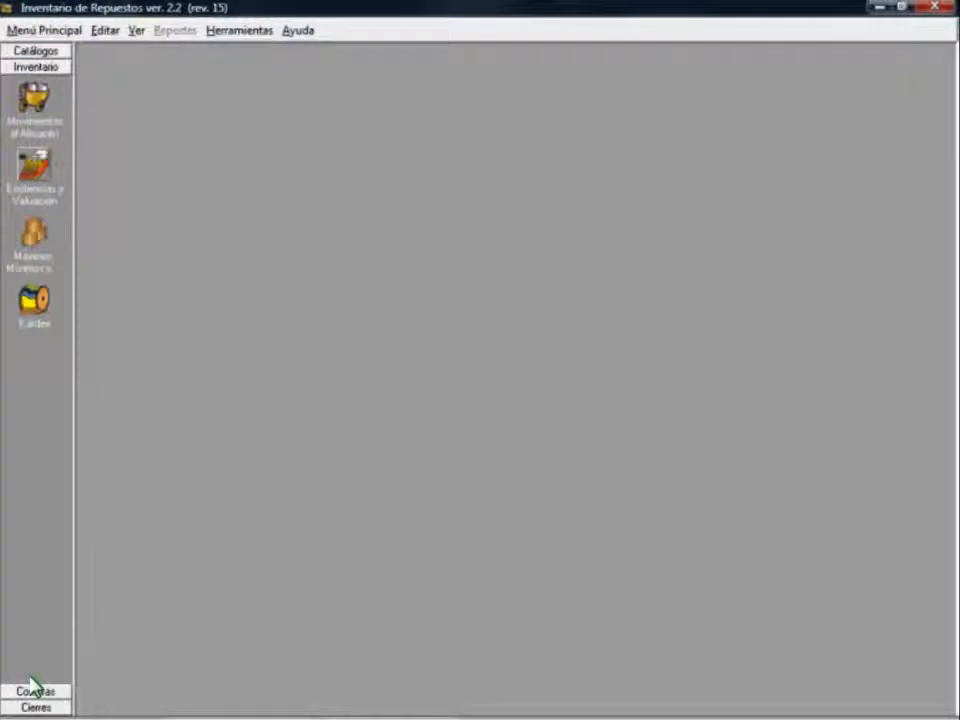
{"action": "left_click", "coordinate": [34, 172]}
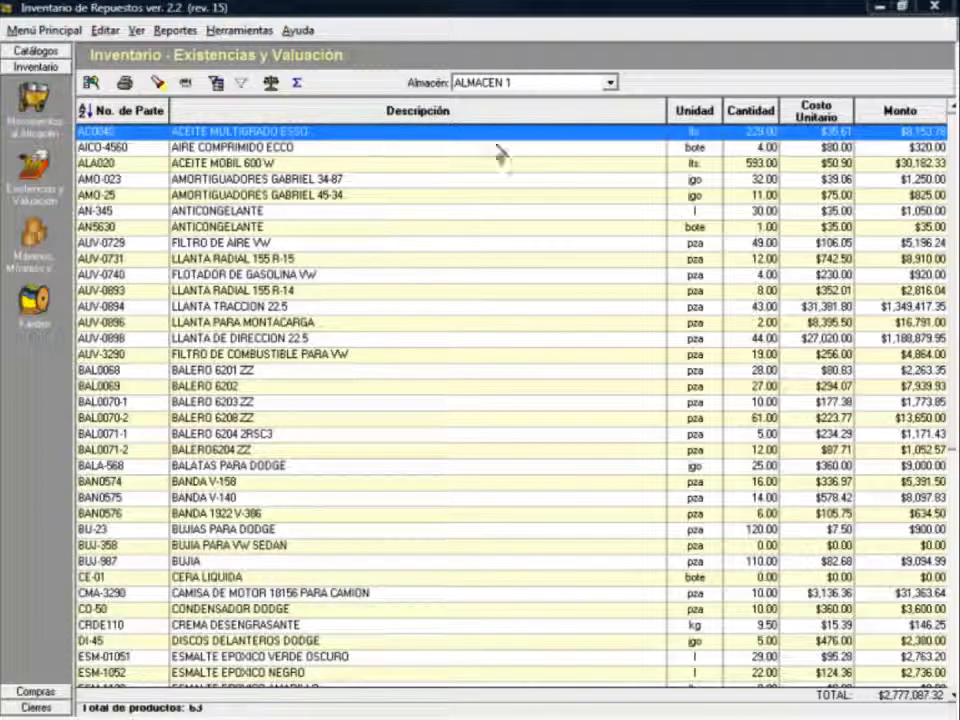
Step: Check the Almacén warehouse list, then switch to Máximos, Mínimos y Localización for ALMACEN 1
{"action": "left_click", "coordinate": [609, 83]}
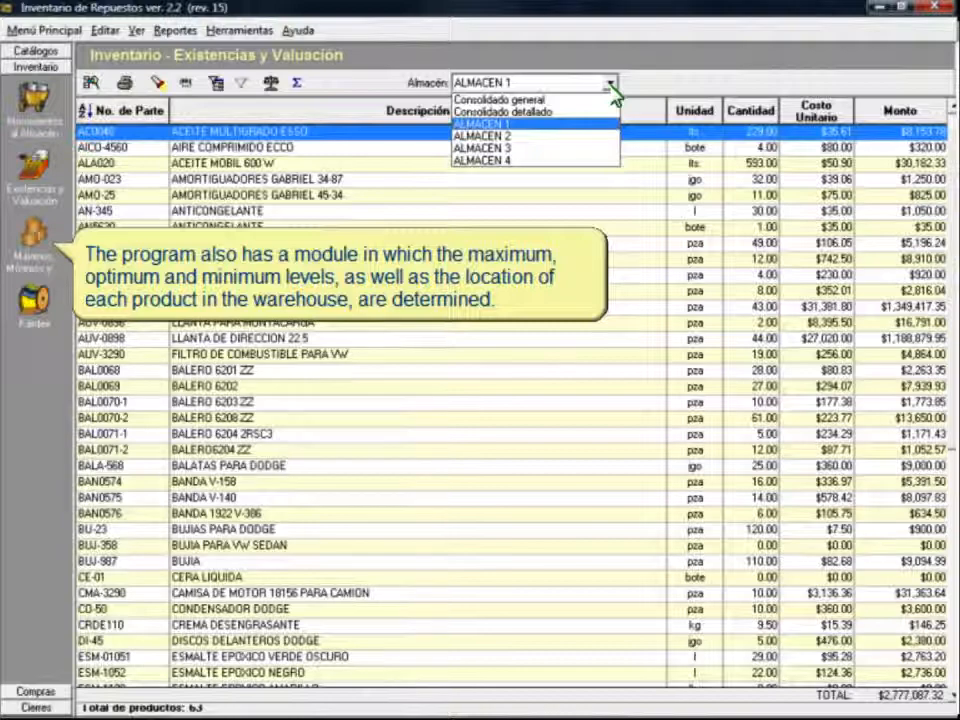
{"action": "left_click", "coordinate": [33, 232]}
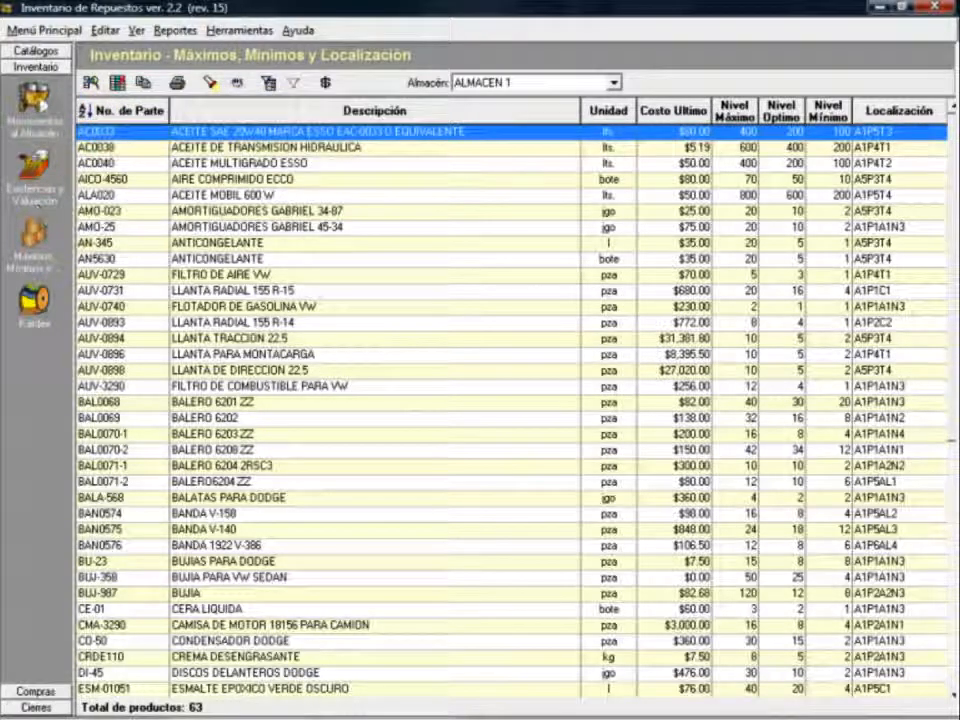
Step: Open the Movimientos al Almacén view for ALMACEN 1
{"action": "left_click", "coordinate": [38, 98]}
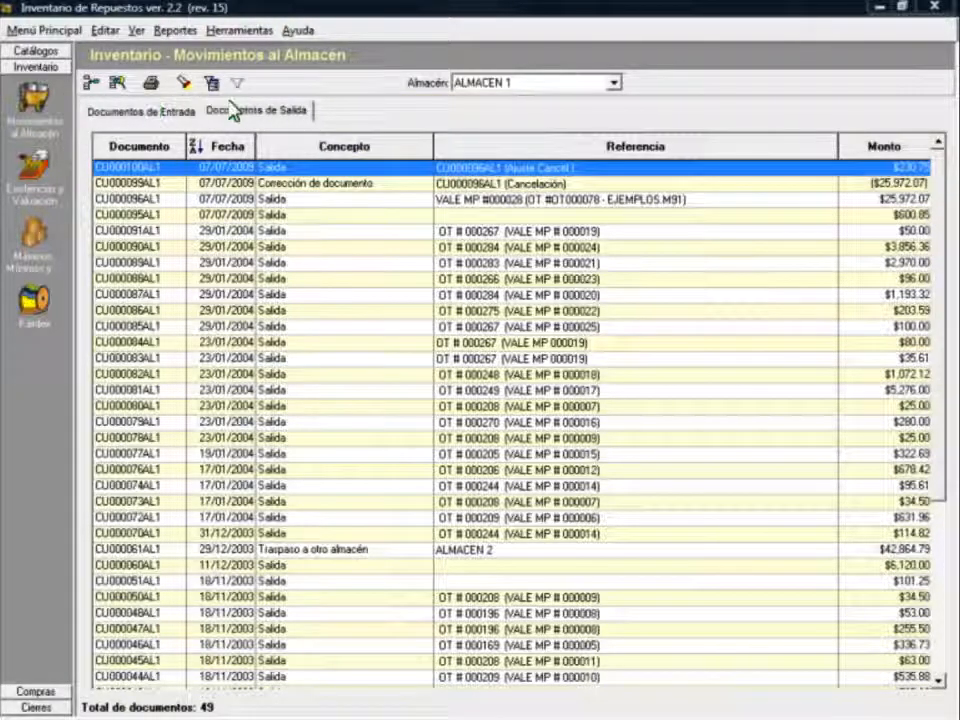
Step: List outgoing documents, then consult and close the four-item exit document CU000087AL1 ($1,193.32)
{"action": "left_click", "coordinate": [268, 116]}
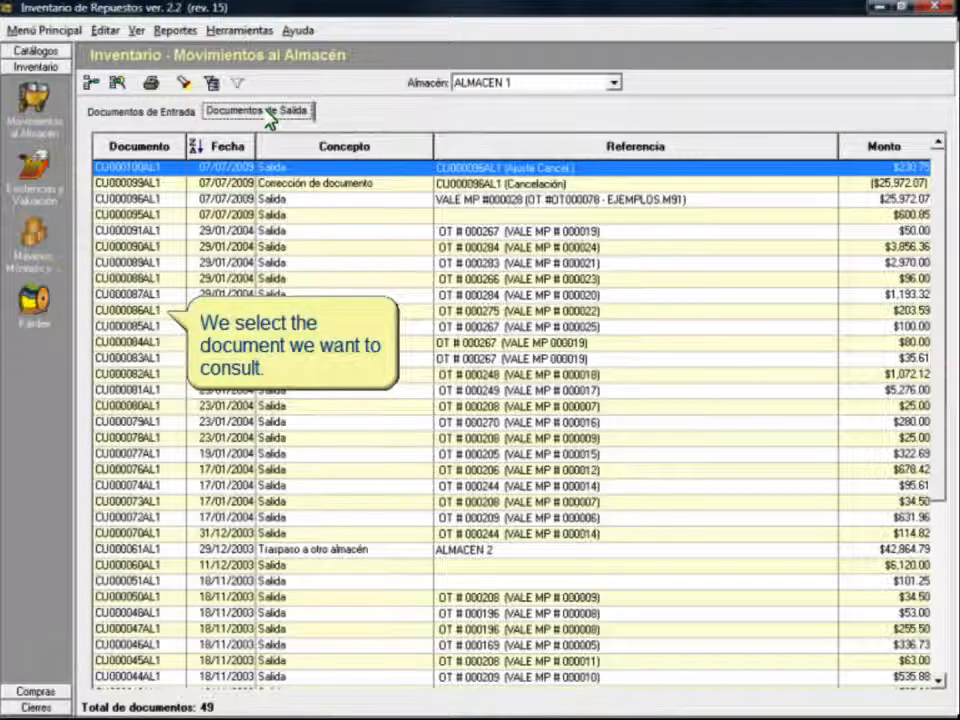
{"action": "left_click", "coordinate": [149, 295]}
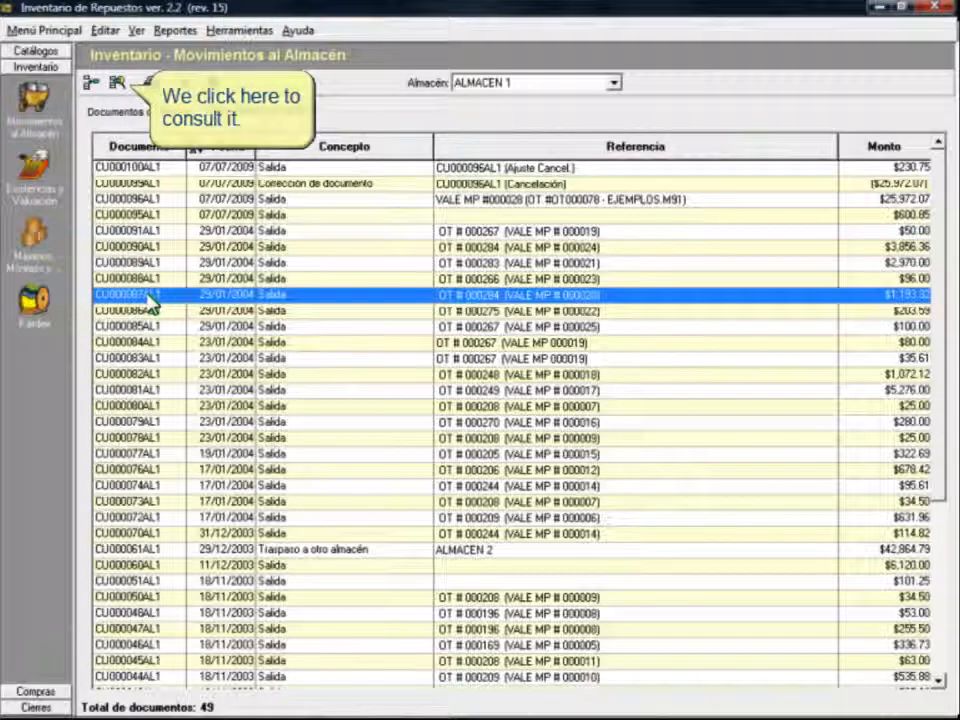
{"action": "left_click", "coordinate": [118, 83]}
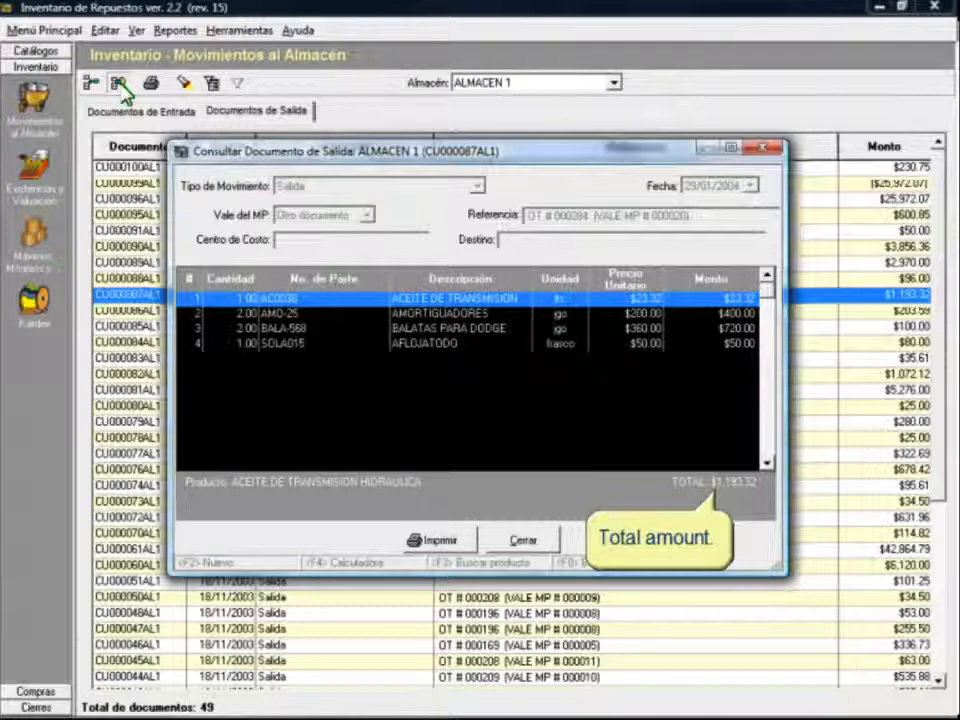
{"action": "left_click", "coordinate": [549, 546]}
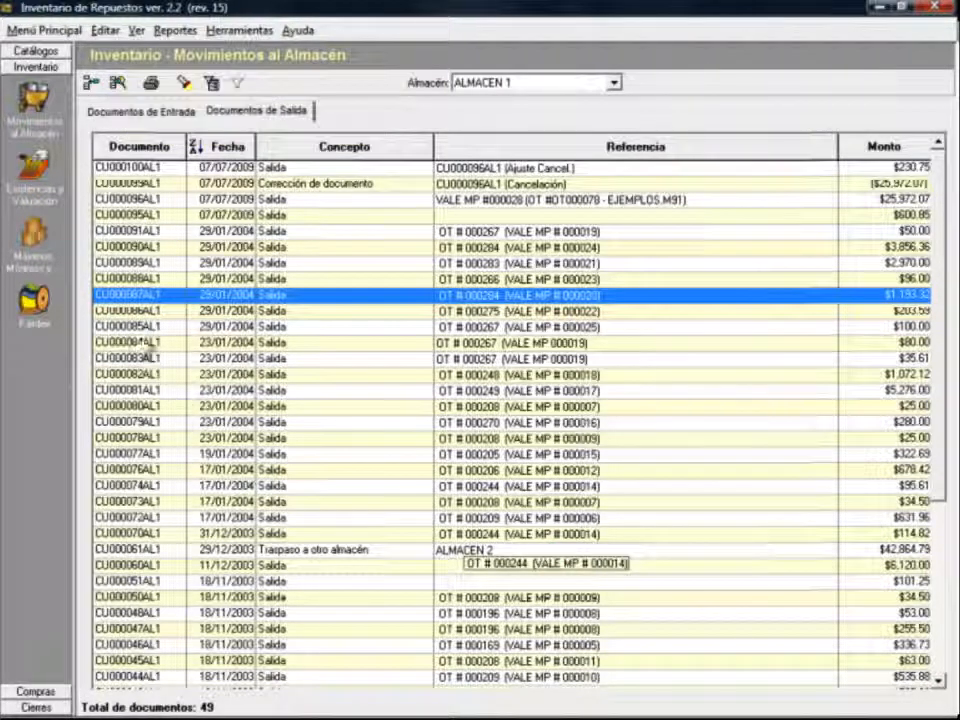
Step: Start a new ALMACEN 1 exit document charged to cost center 044-263
{"action": "left_click", "coordinate": [93, 85]}
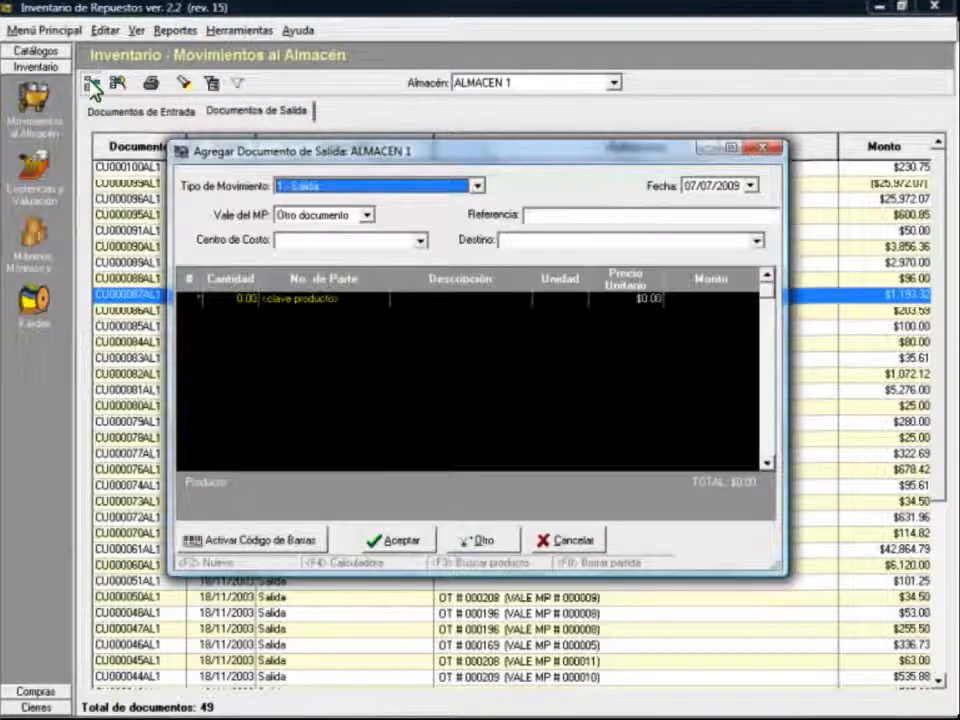
{"action": "left_click", "coordinate": [421, 241]}
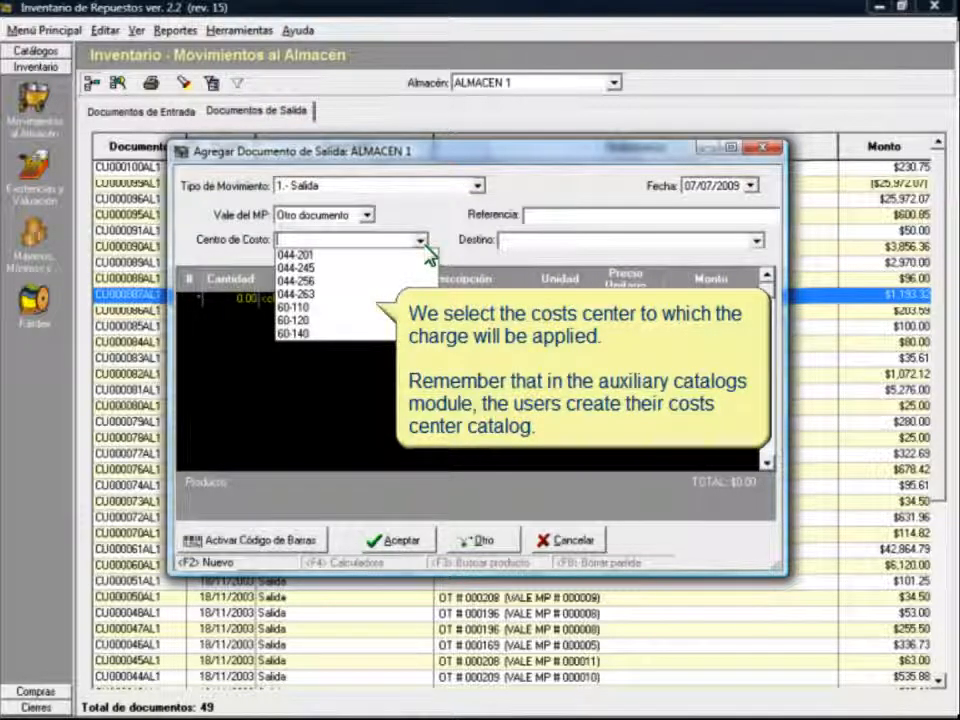
{"action": "left_click", "coordinate": [310, 294]}
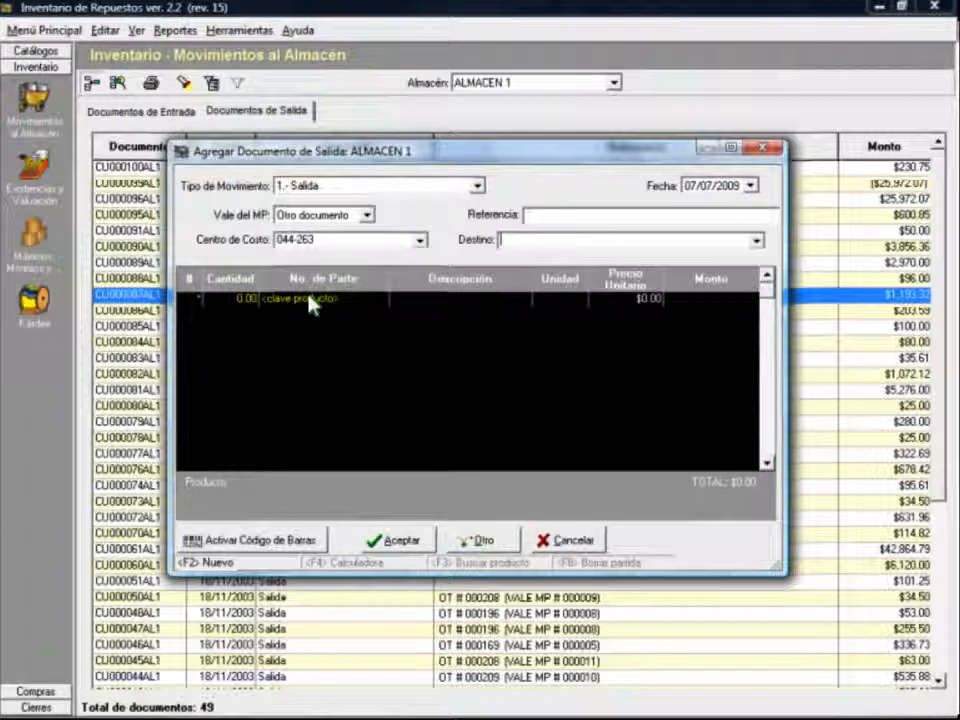
{"action": "left_click", "coordinate": [757, 242]}
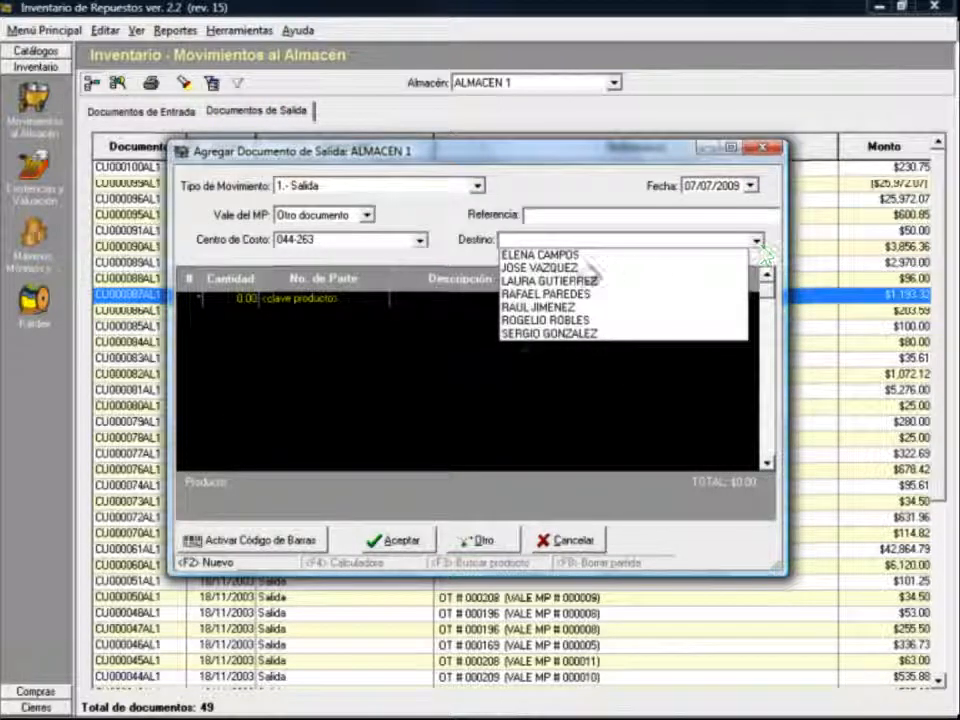
Step: Choose the document's recipient and add part BAN0576 as the first line item
{"action": "left_click", "coordinate": [545, 320]}
{"action": "type", "text": "1"}
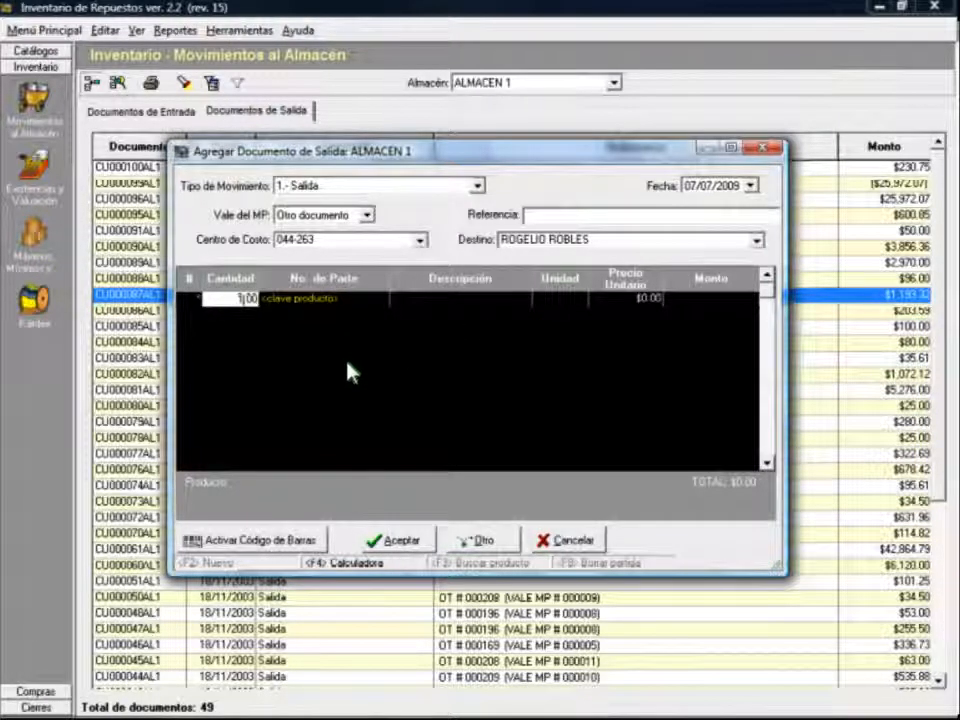
{"action": "key", "text": "Tab"}
{"action": "type", "text": "BAN"}
{"action": "key", "text": "Down"}
{"action": "key", "text": "Down"}
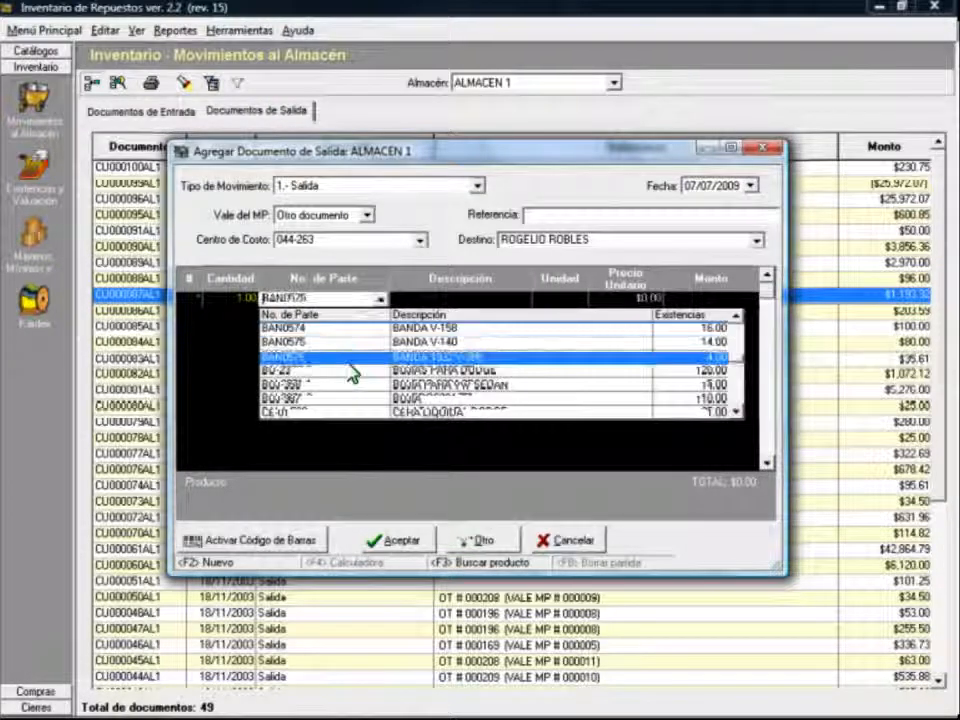
{"action": "key", "text": "Return"}
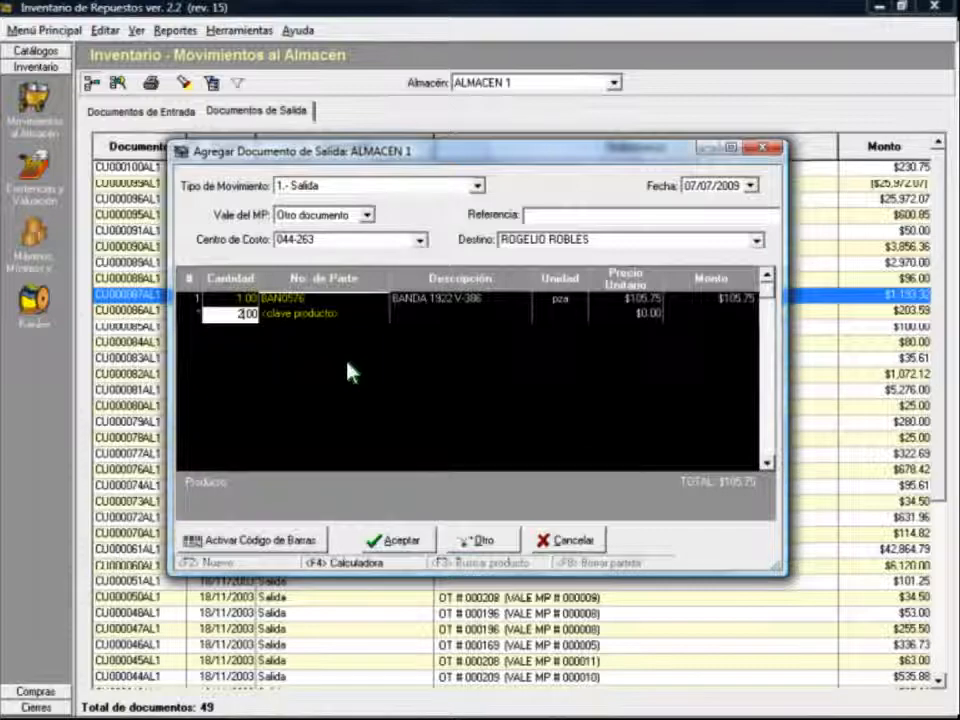
Step: Add two POL-0295 pulleys as the second line item
{"action": "key", "text": "Tab"}
{"action": "type", "text": "PE-2"}
{"action": "key", "text": "Down"}
{"action": "key", "text": "Down"}
{"action": "key", "text": "Down"}
{"action": "key", "text": "Down"}
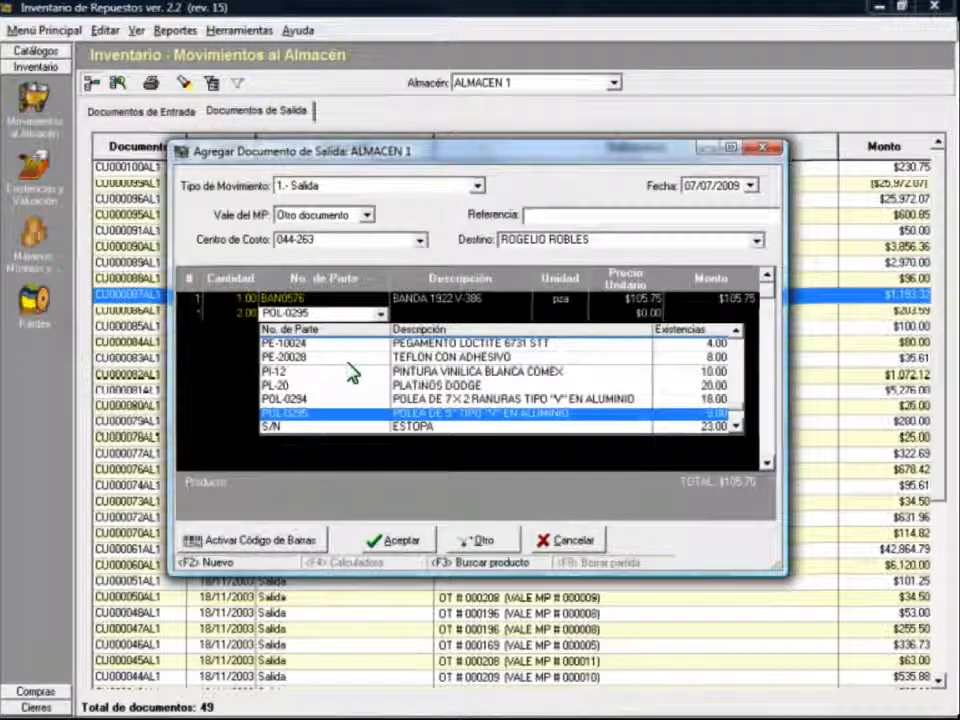
{"action": "key", "text": "Return"}
Step: Add ESMALTE EPOXICO VERDE OSCURO as line 3 using the product search
{"action": "key", "text": "Tab"}
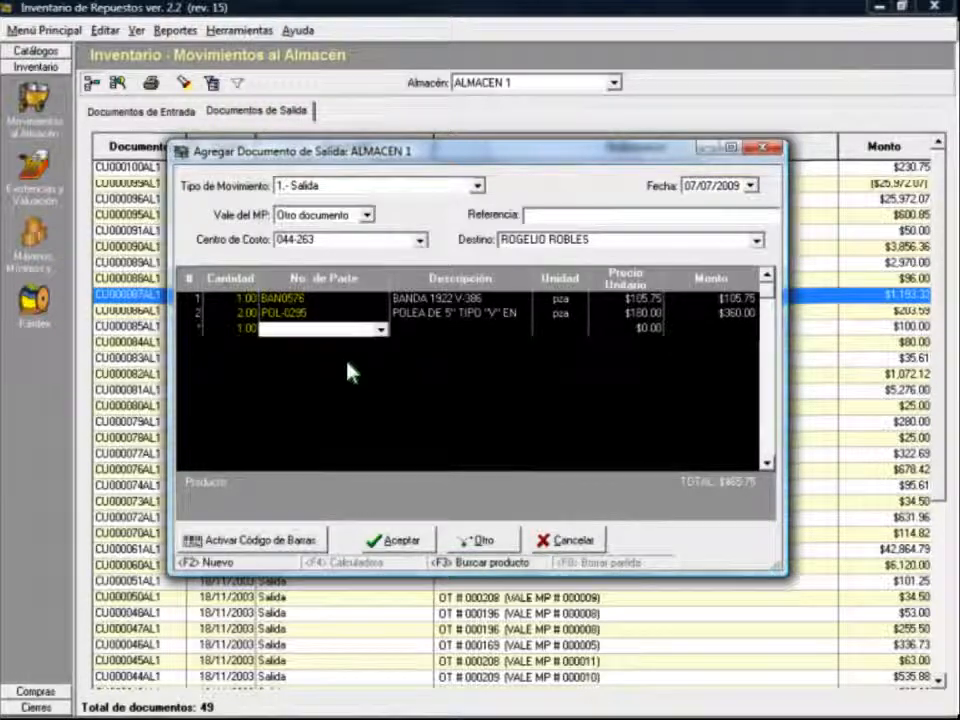
{"action": "key", "text": "F3"}
{"action": "type", "text": "ESMALTE EPOXICO VERDE OSCURO"}
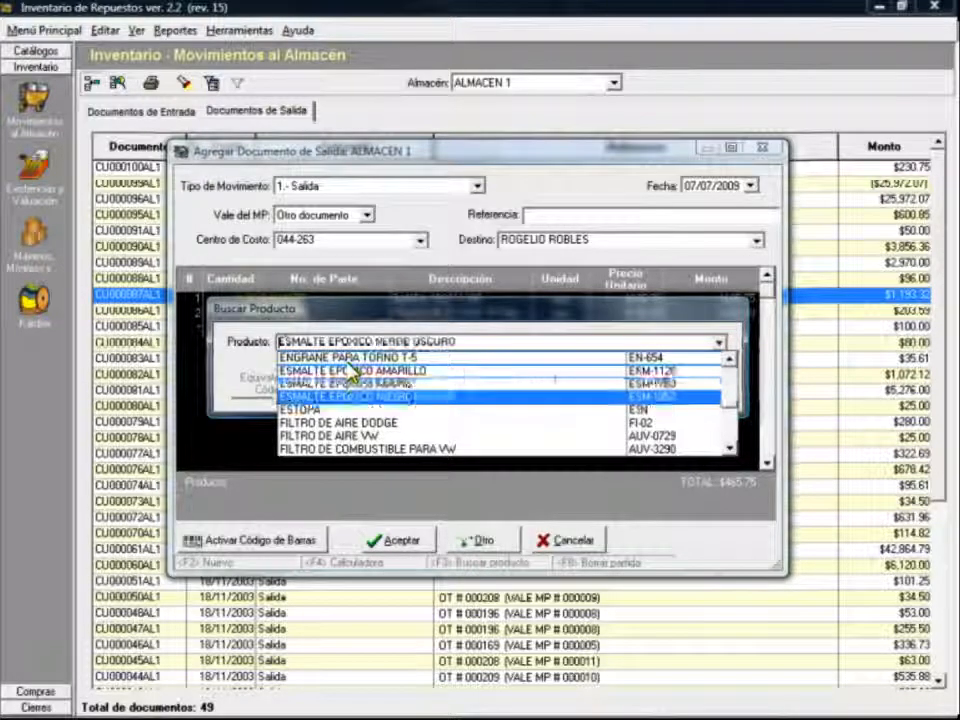
{"action": "left_click", "coordinate": [366, 396]}
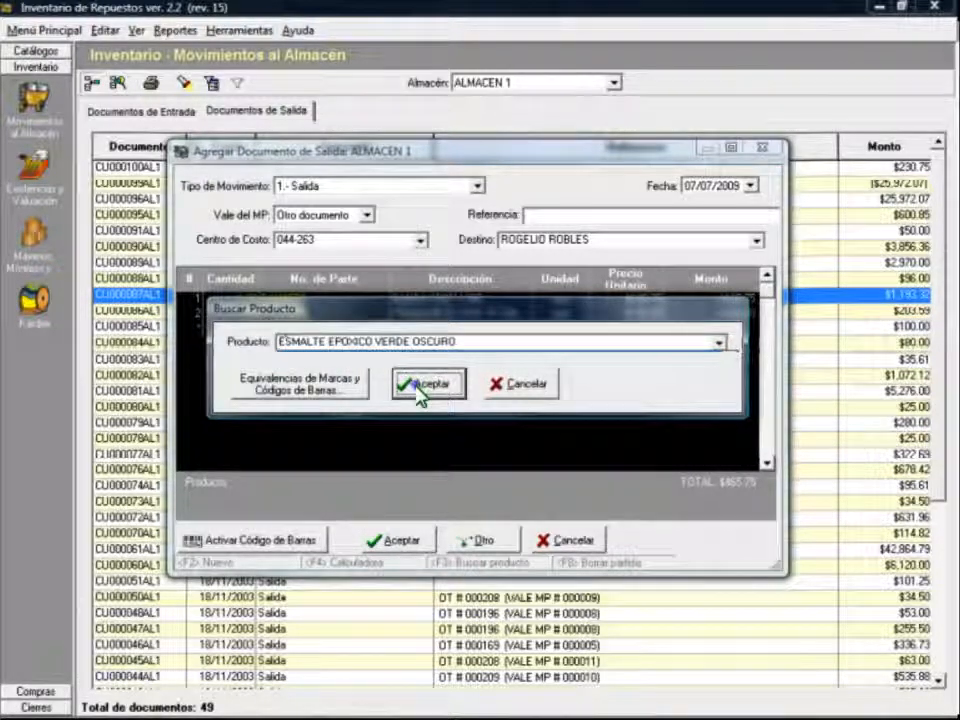
{"action": "left_click", "coordinate": [418, 393]}
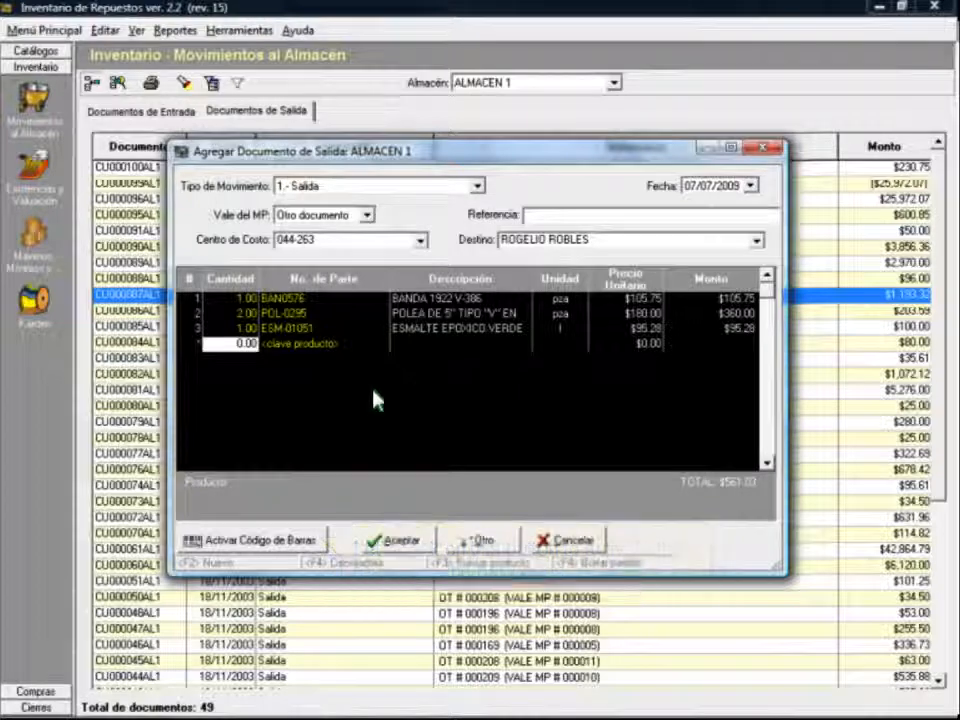
{"action": "left_click", "coordinate": [290, 540]}
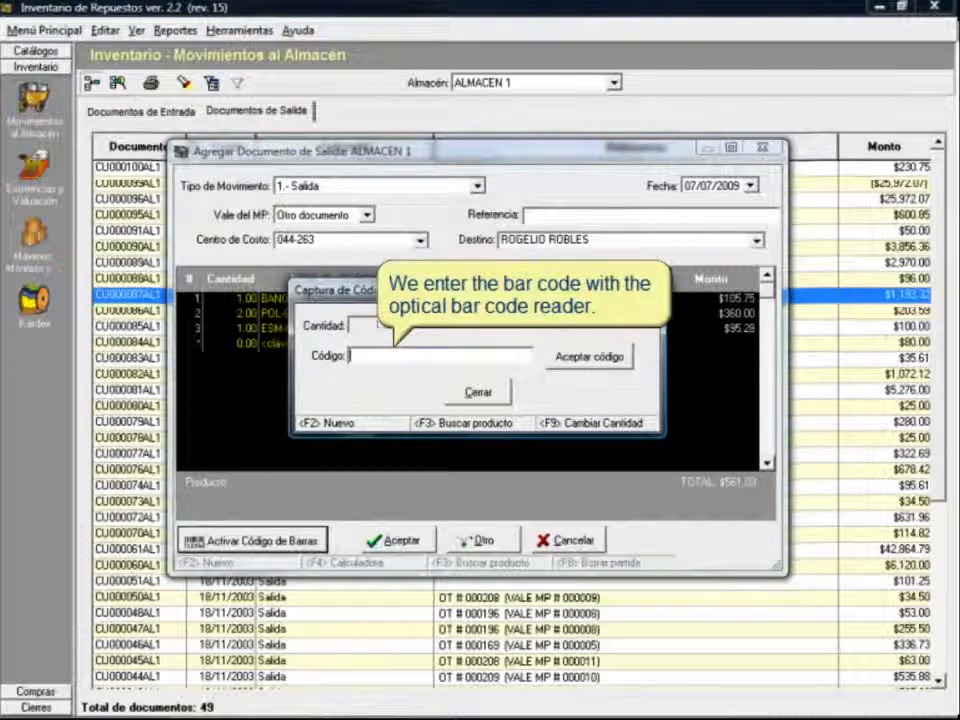
{"action": "type", "text": "98765568"}
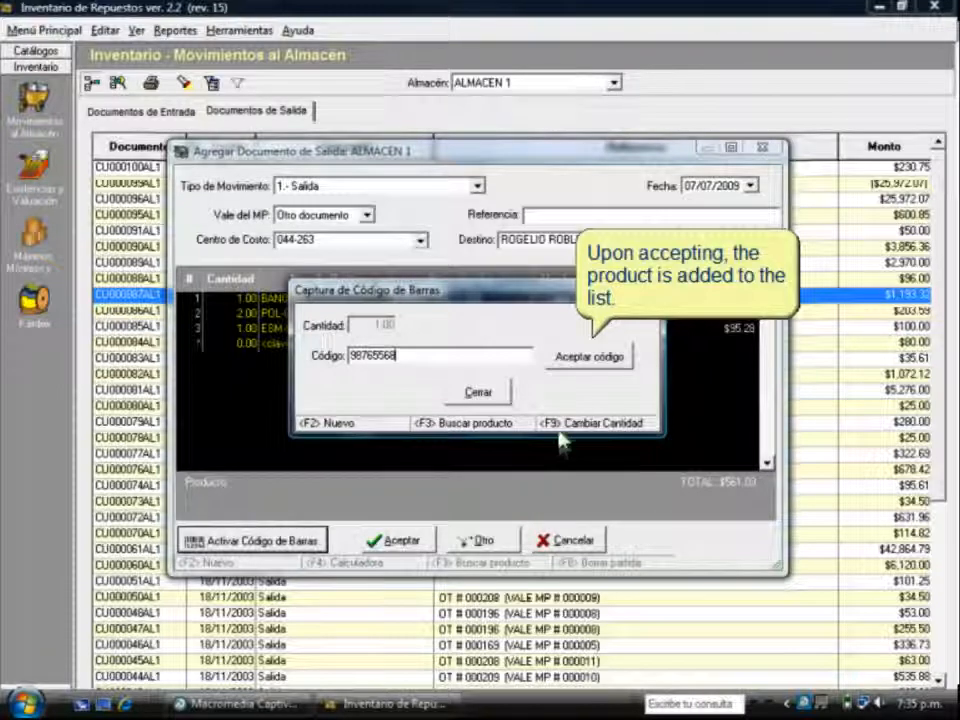
{"action": "left_click", "coordinate": [578, 366]}
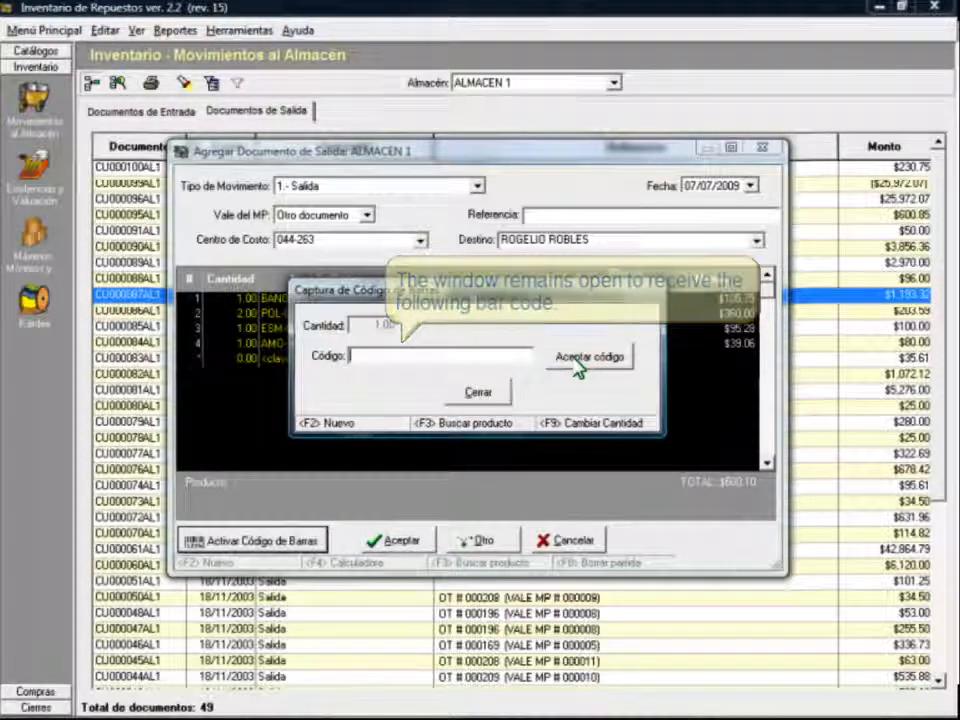
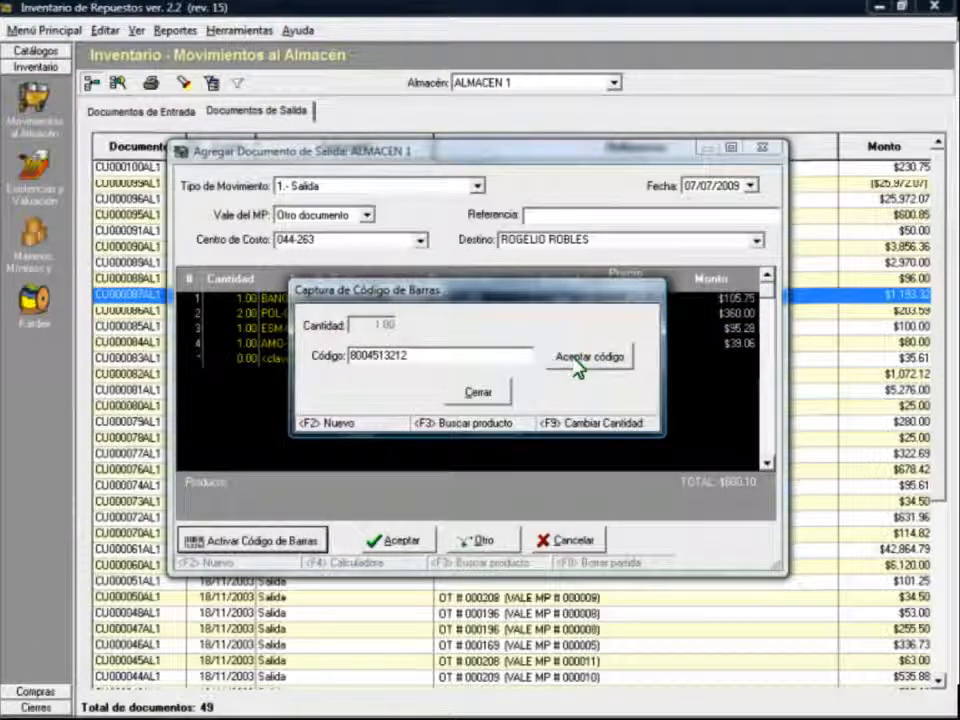
{"action": "left_click", "coordinate": [576, 362]}
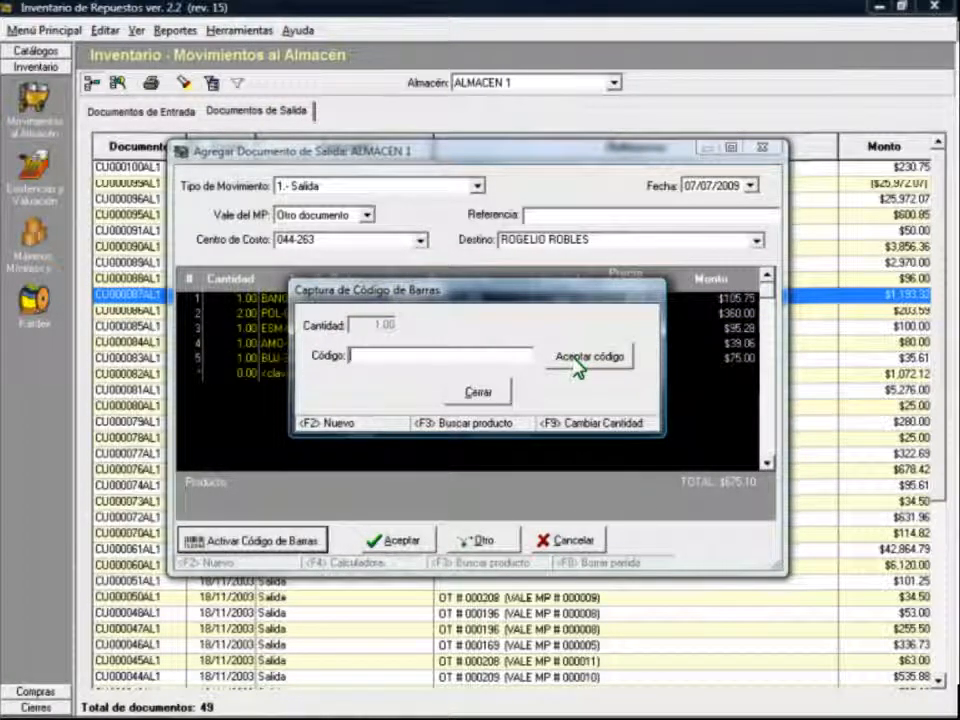
{"action": "left_click", "coordinate": [496, 392]}
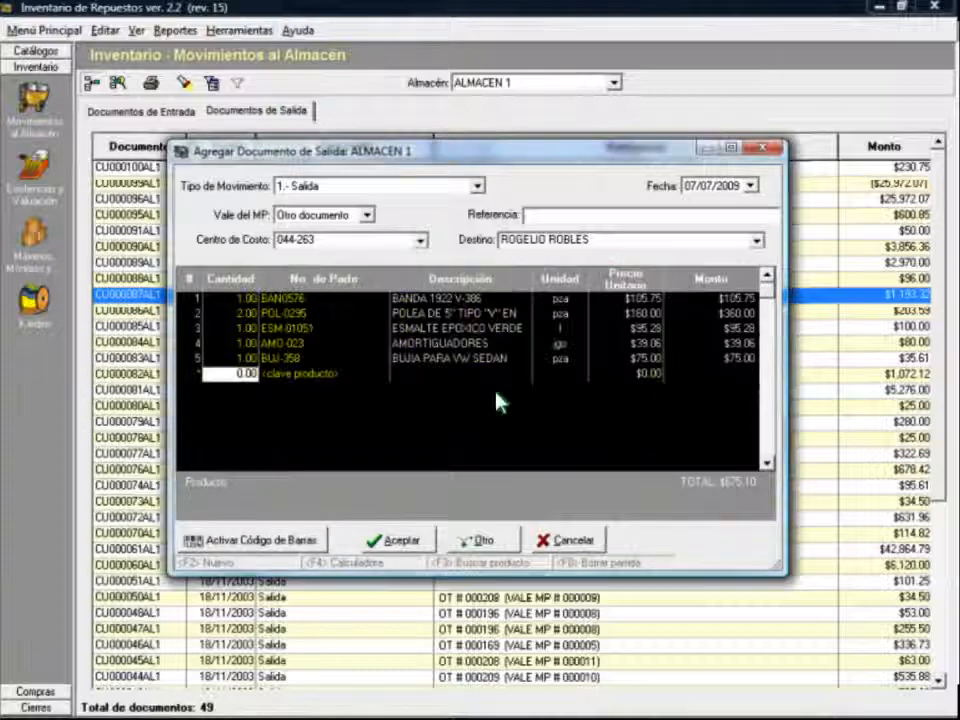
Step: Save the exit as document CU000101AL1 for $675.10, then review and close it
{"action": "left_click", "coordinate": [400, 540]}
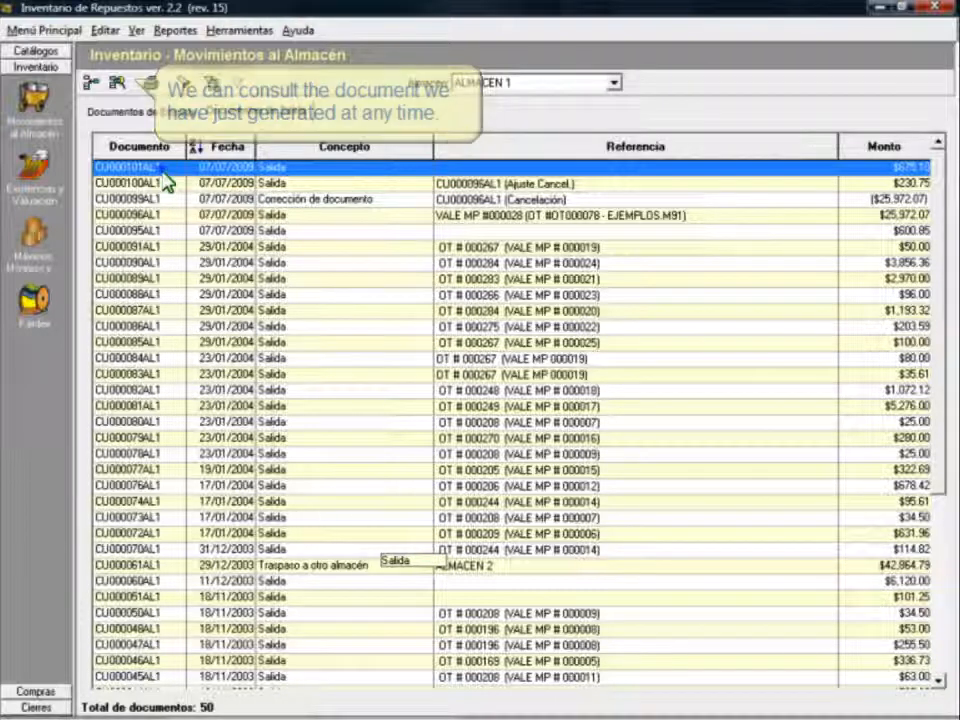
{"action": "left_click", "coordinate": [118, 82]}
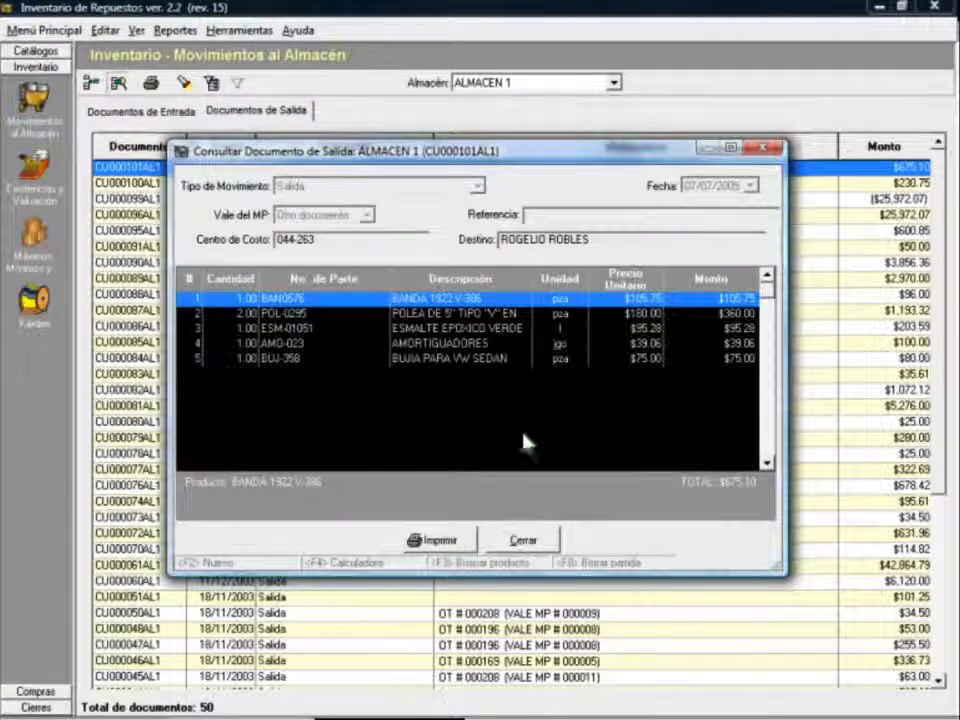
{"action": "left_click", "coordinate": [523, 541]}
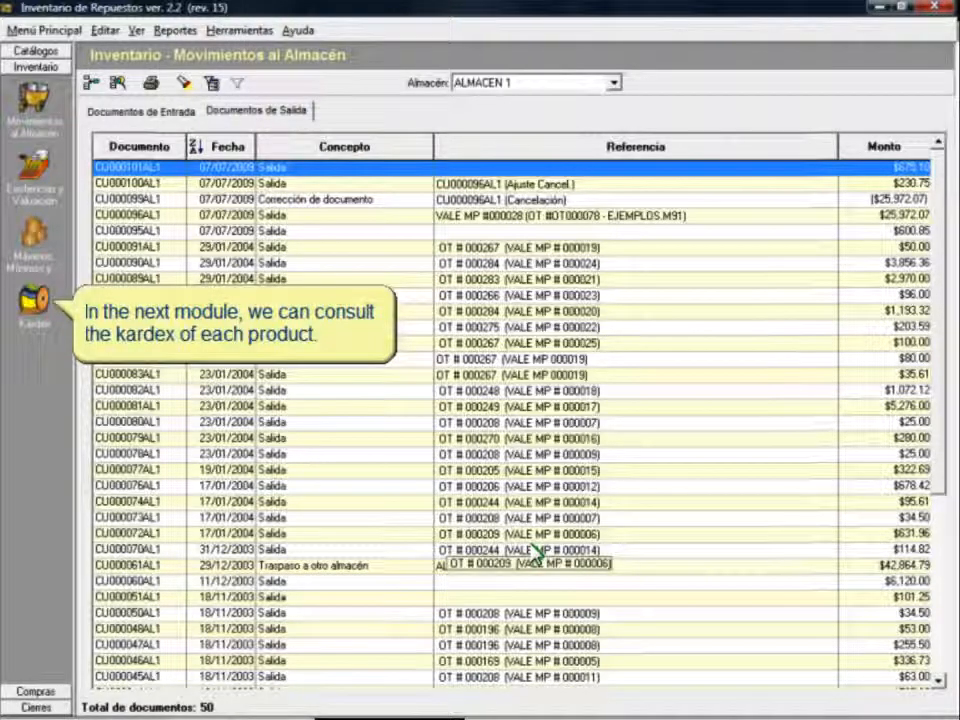
Step: Show the detailed Kardex movement history for part BAL0068 BALERO 6201 ZZ
{"action": "left_click", "coordinate": [35, 314]}
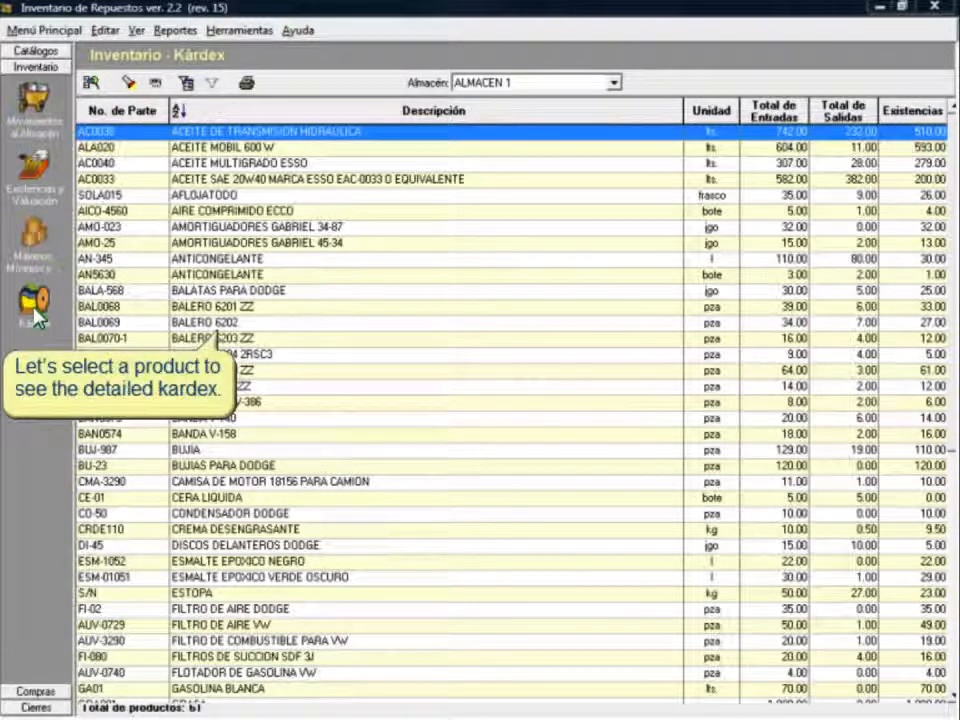
{"action": "left_click", "coordinate": [226, 306]}
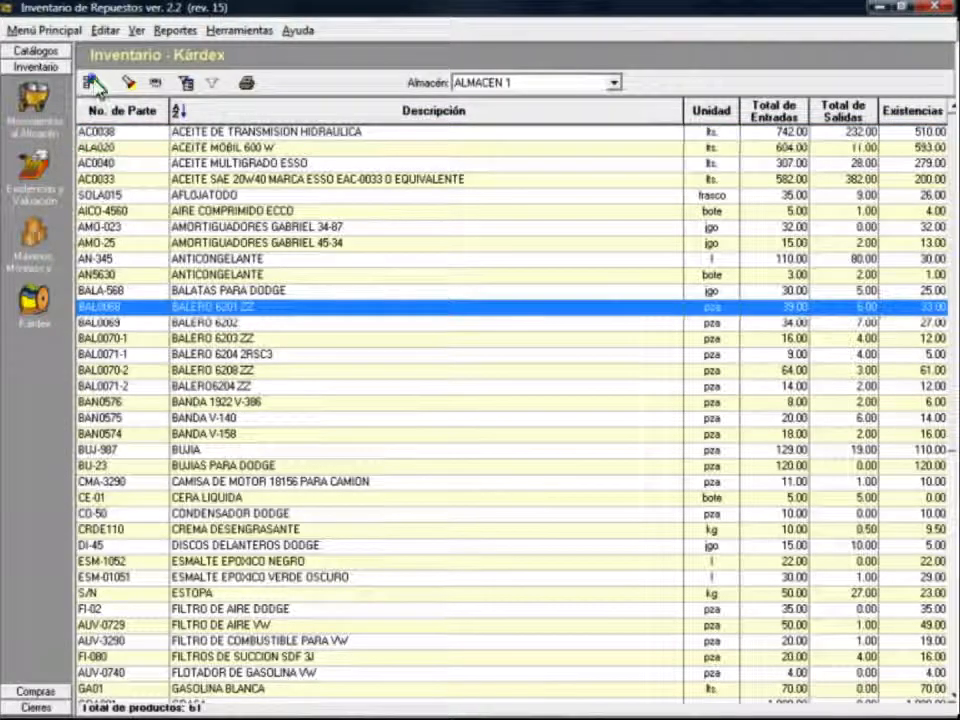
{"action": "left_click", "coordinate": [92, 83]}
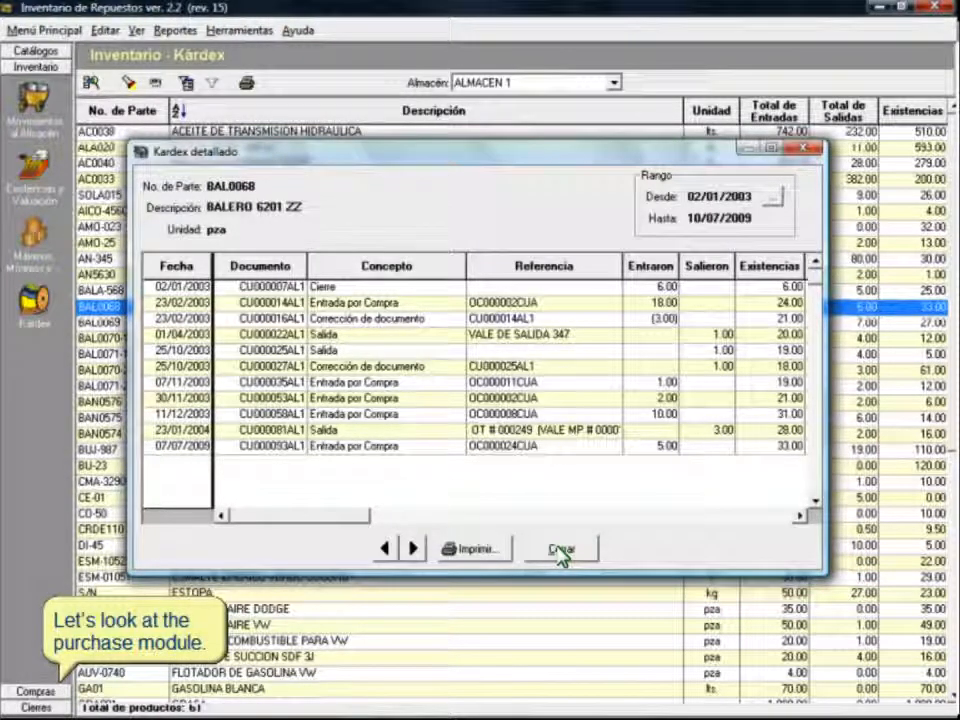
Step: Go to the Compras section's Abastecimiento purchase list
{"action": "left_click", "coordinate": [35, 690]}
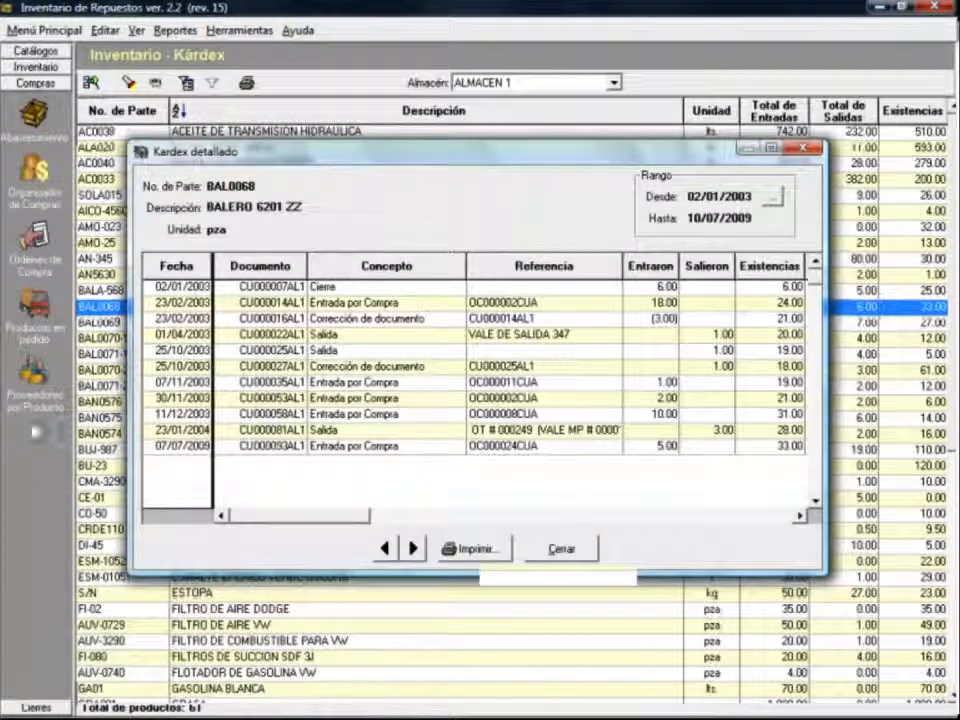
{"action": "left_click", "coordinate": [35, 112]}
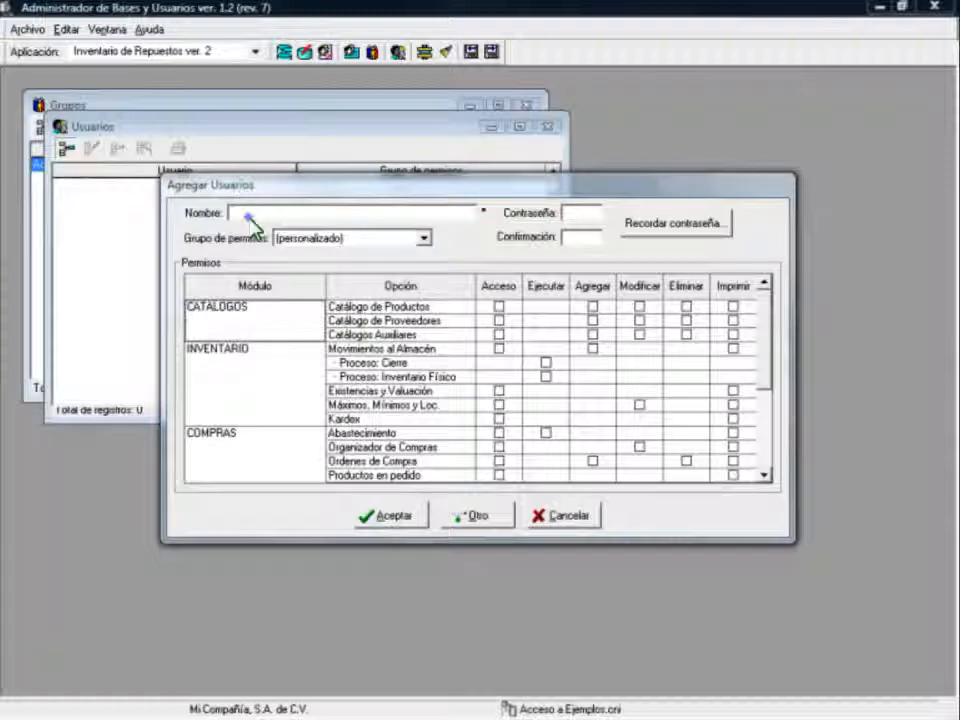
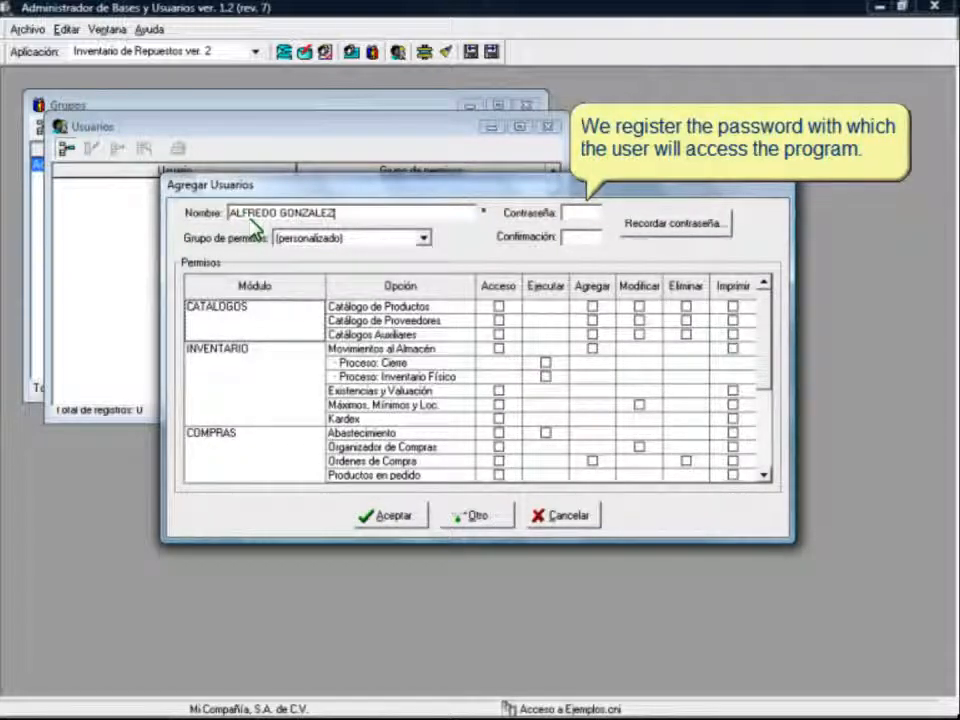
Step: Enter the new user's full name and set and confirm a password
{"action": "left_click", "coordinate": [571, 214]}
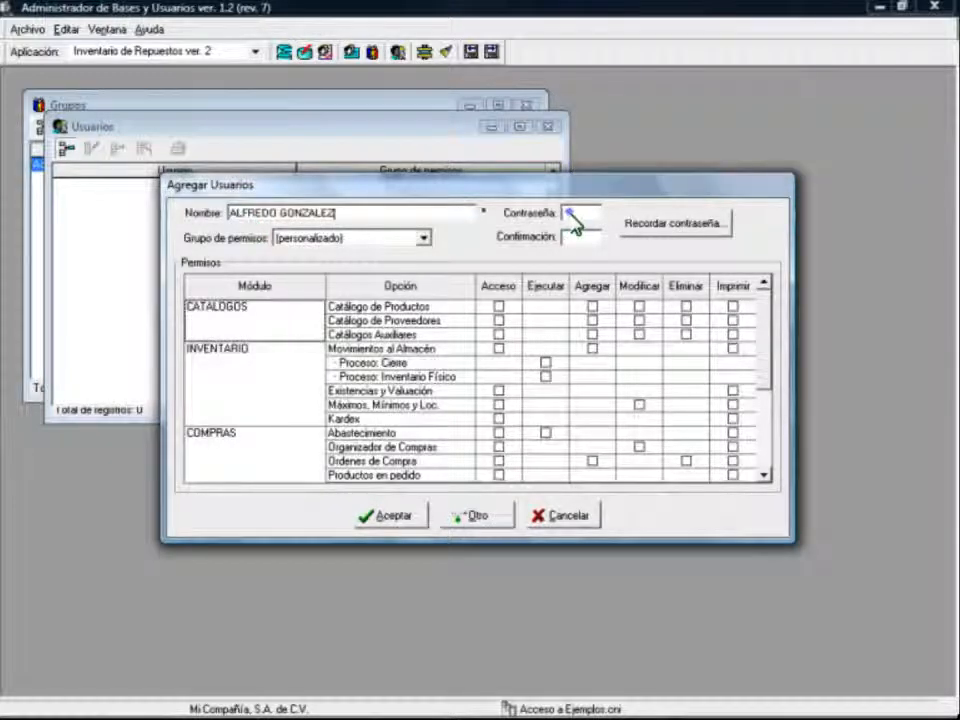
{"action": "type", "text": "*****"}
{"action": "key", "text": "Tab"}
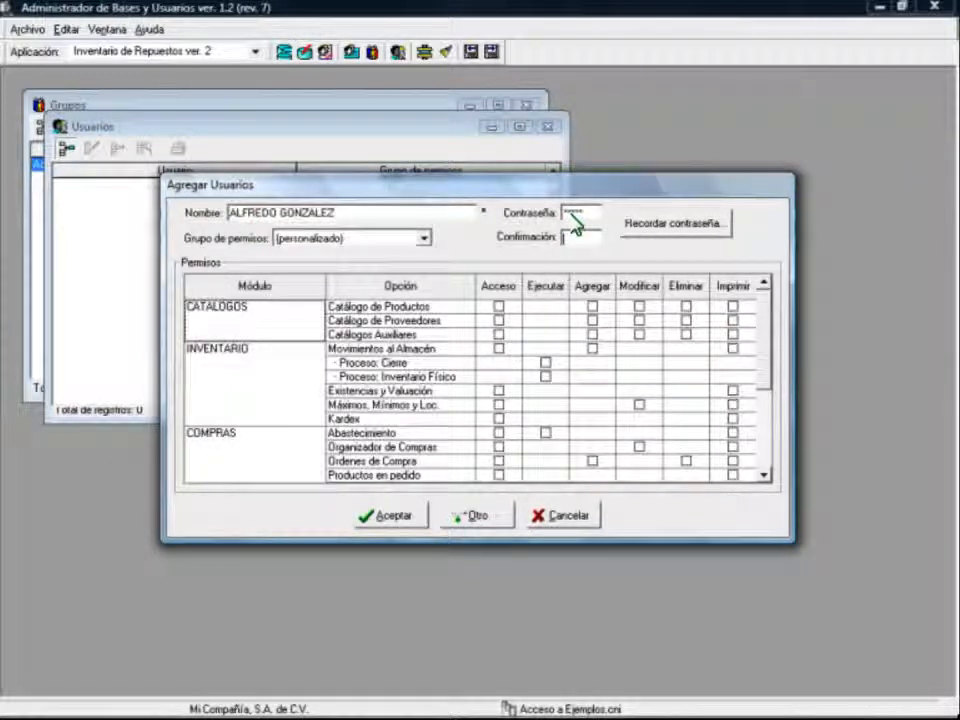
{"action": "type", "text": "*****"}
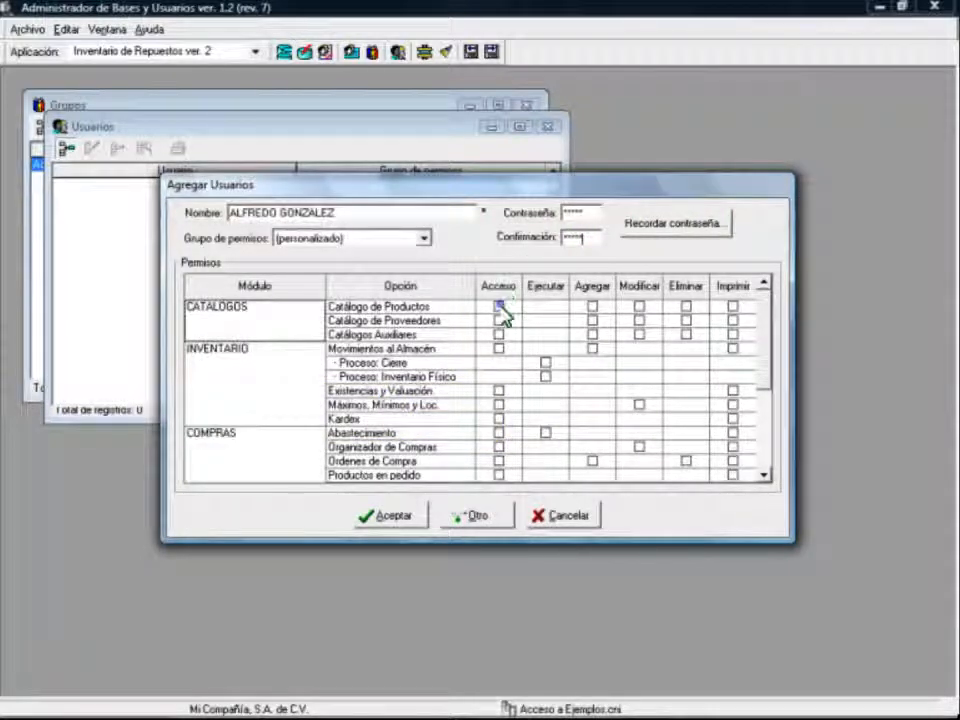
Step: Grant Acceso, Agregar, Imprimir on Catálogo de Productos and Acceso, Agregar on Proveedores
{"action": "left_click", "coordinate": [499, 307]}
{"action": "left_click", "coordinate": [593, 312]}
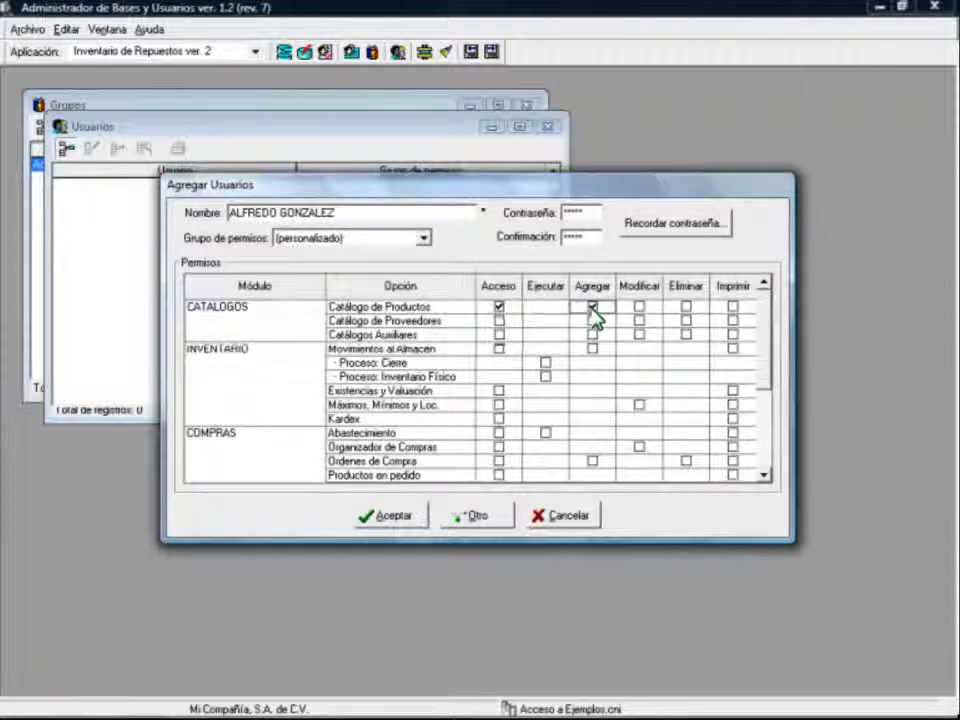
{"action": "left_click", "coordinate": [737, 312]}
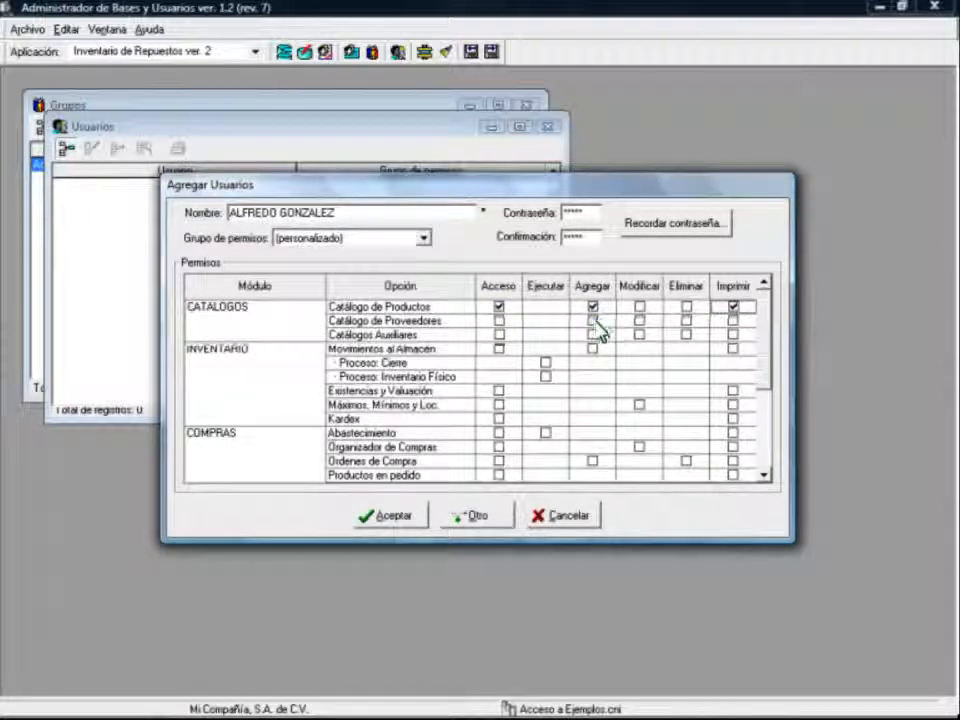
{"action": "left_click", "coordinate": [593, 321]}
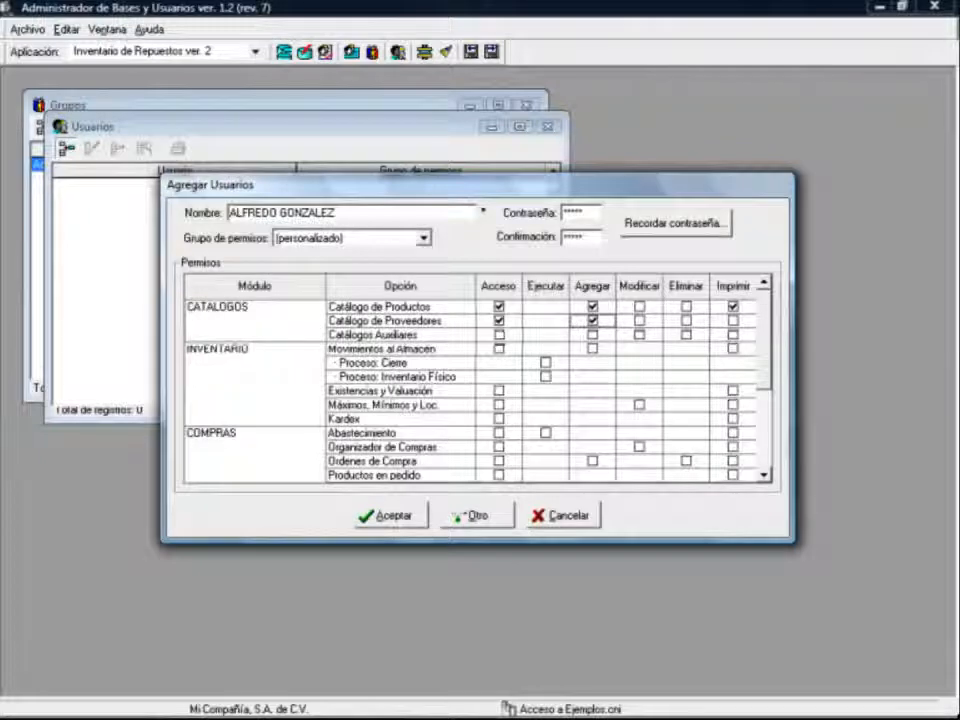